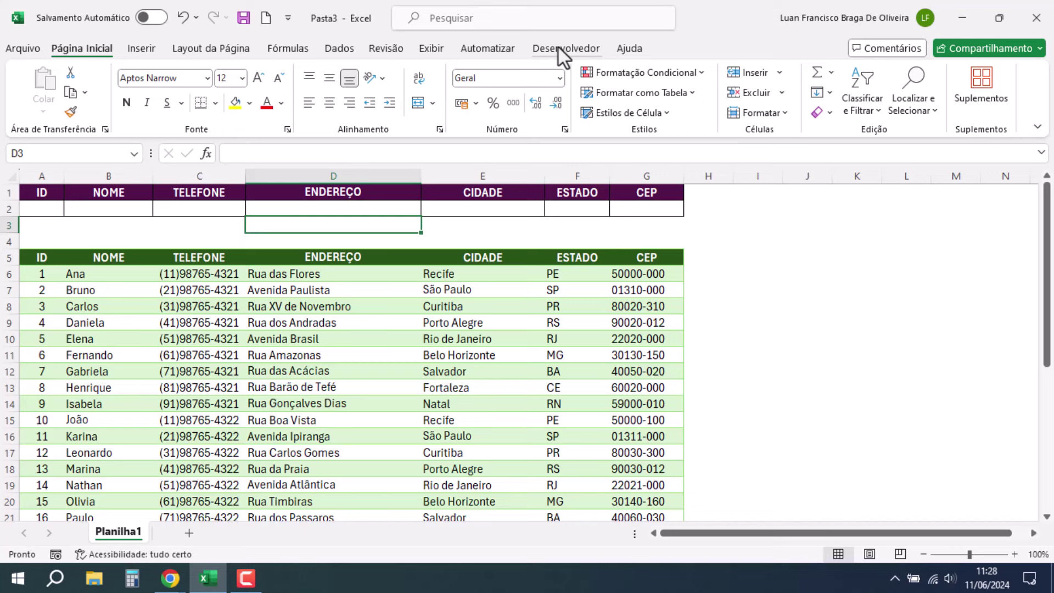
Step: Enable the Desenvolvedor tab through the ribbon customisation settings
{"action": "right_click", "coordinate": [469, 123]}
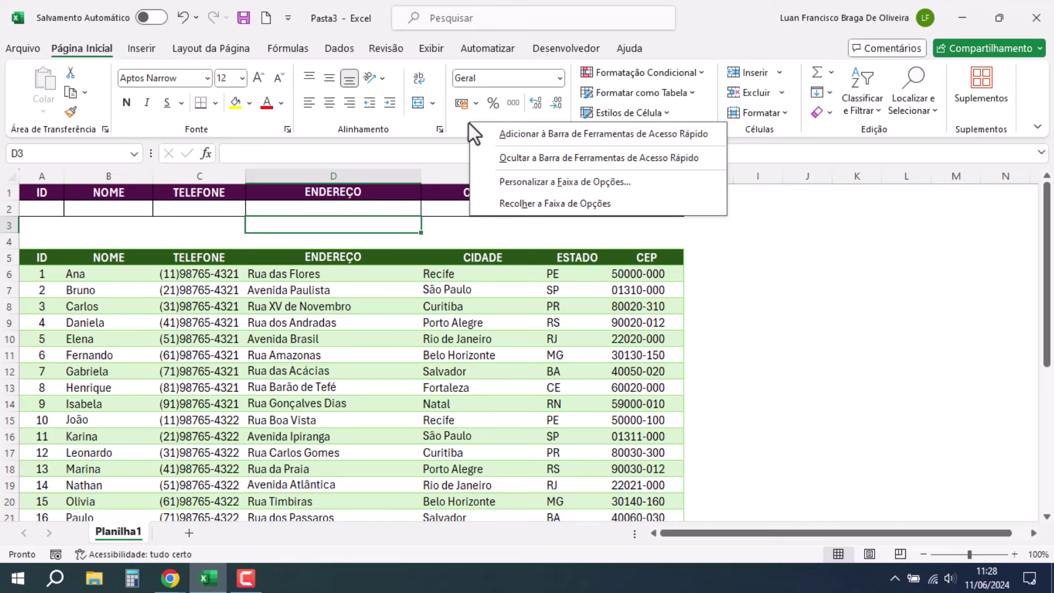
{"action": "left_click", "coordinate": [582, 183]}
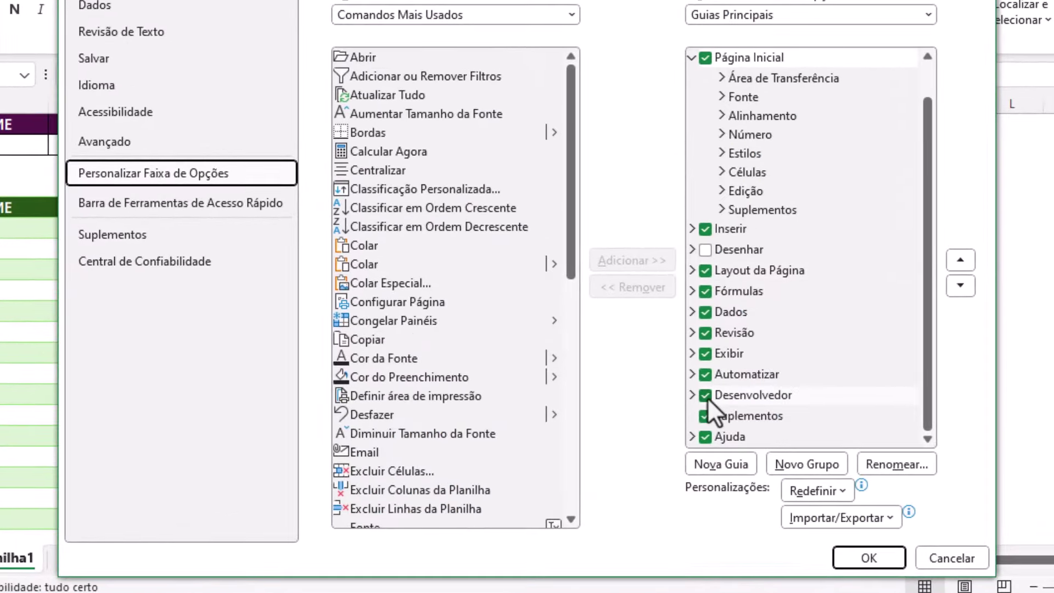
{"action": "left_click", "coordinate": [706, 396]}
{"action": "left_click", "coordinate": [706, 395]}
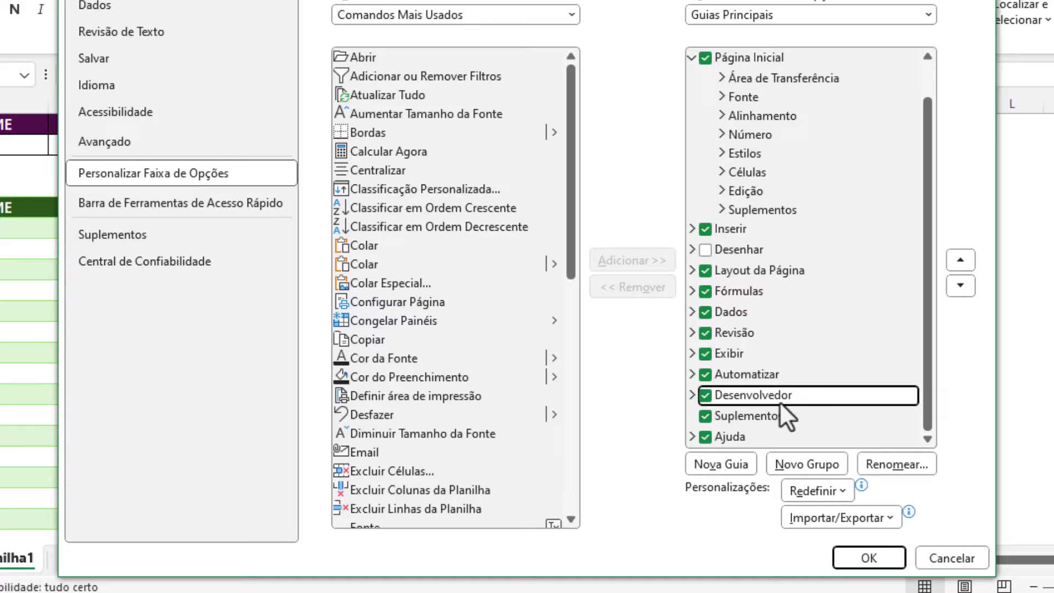
{"action": "left_click", "coordinate": [865, 559]}
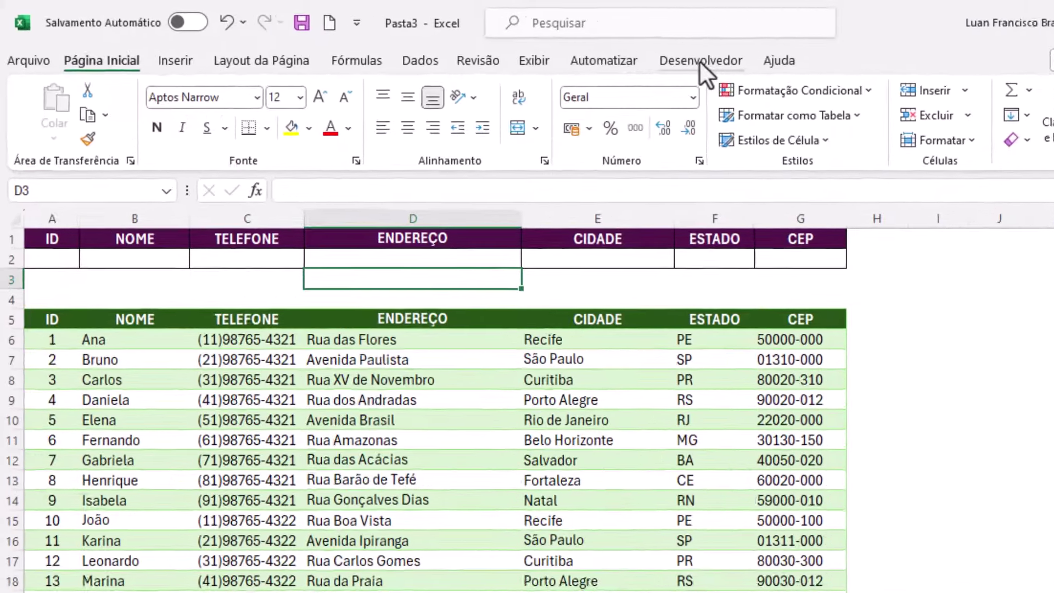
Step: Start recording a new macro named Filtro
{"action": "left_click", "coordinate": [700, 60]}
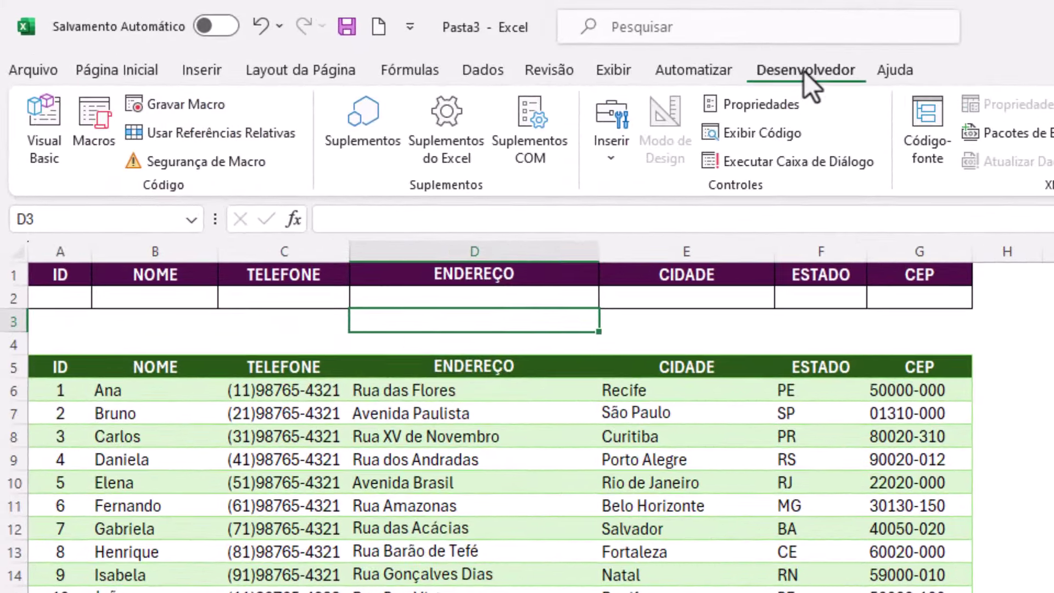
{"action": "left_click", "coordinate": [193, 100]}
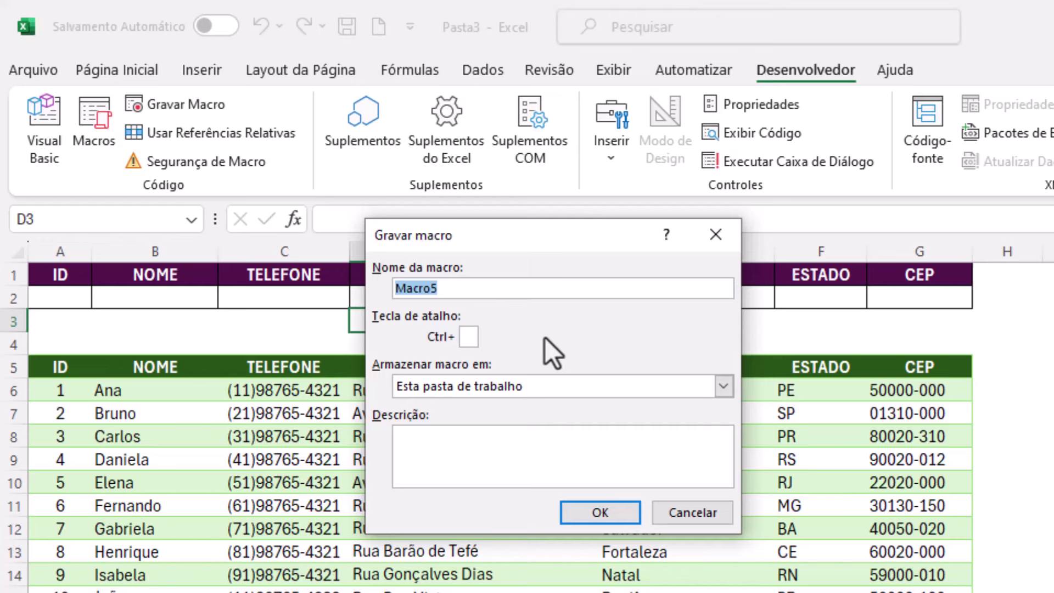
{"action": "type", "text": "Filtro"}
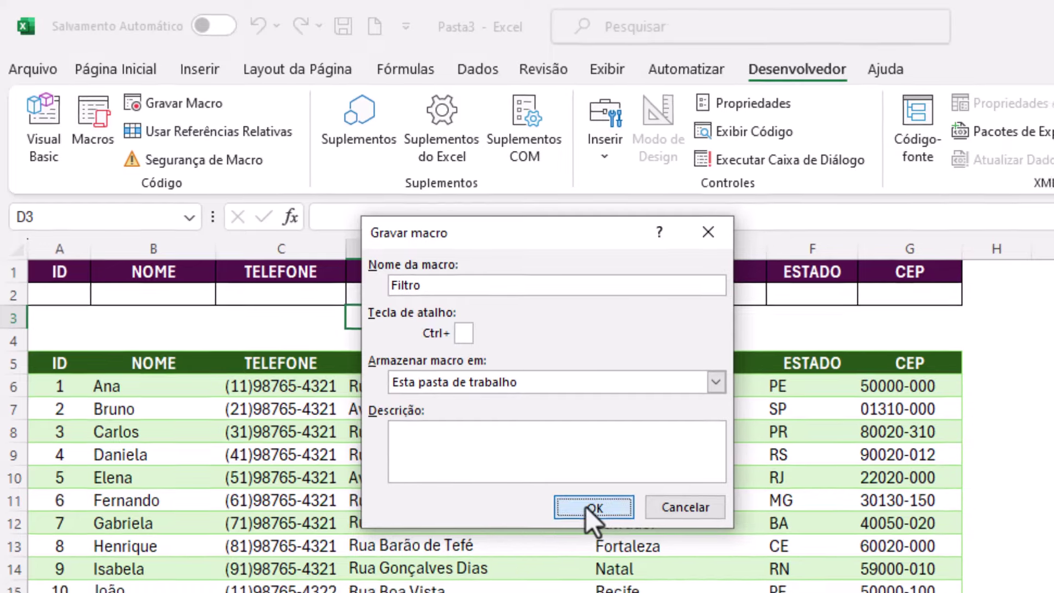
{"action": "left_click", "coordinate": [591, 512]}
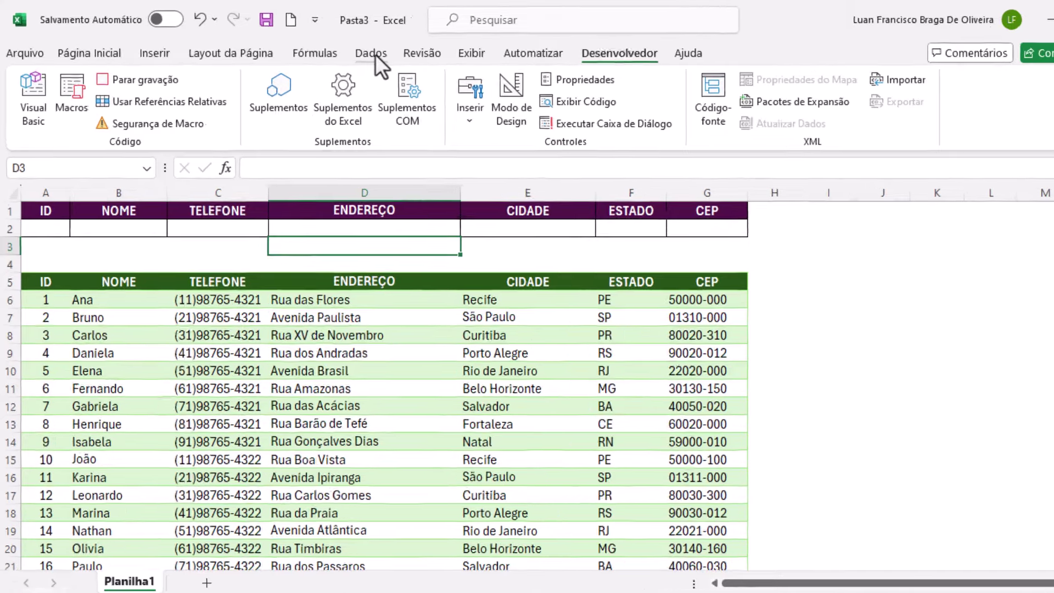
Step: In Advanced Filter, filter the list in place with list range A5:G10000
{"action": "left_click", "coordinate": [374, 54]}
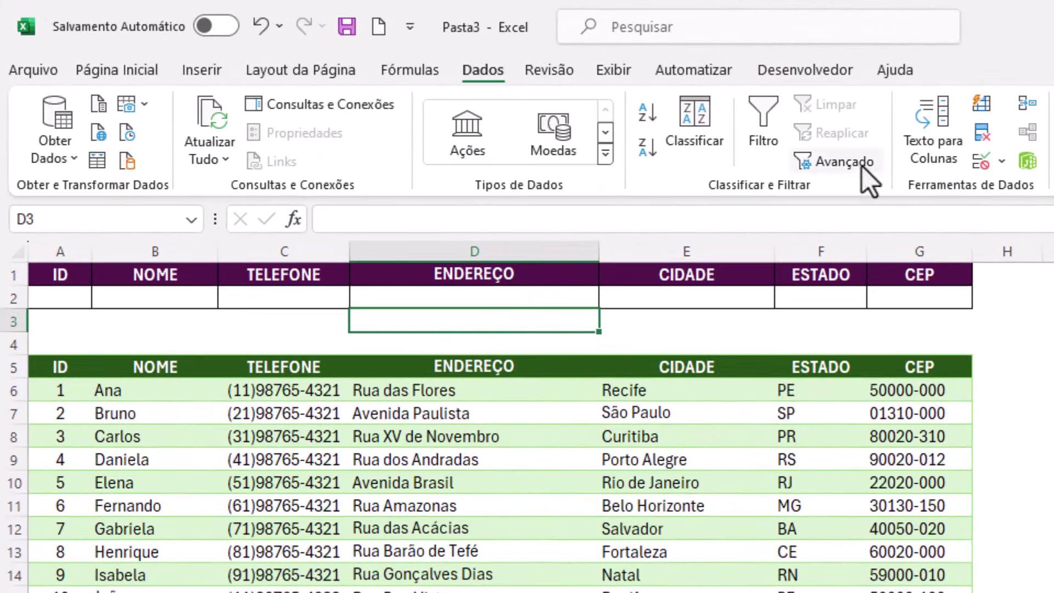
{"action": "left_click", "coordinate": [844, 161]}
{"action": "left_click", "coordinate": [510, 324]}
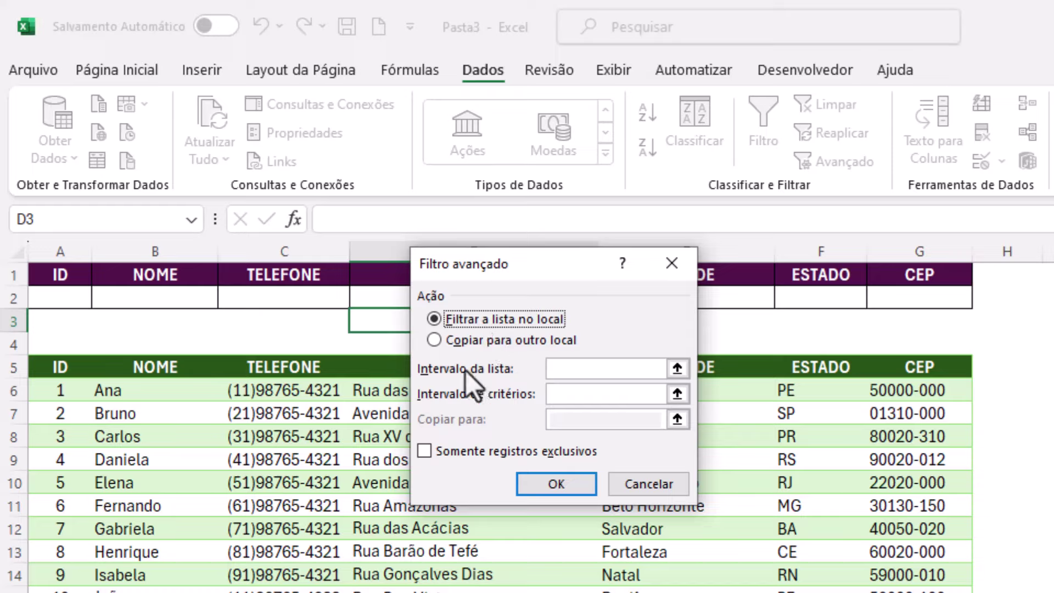
{"action": "left_click", "coordinate": [631, 369]}
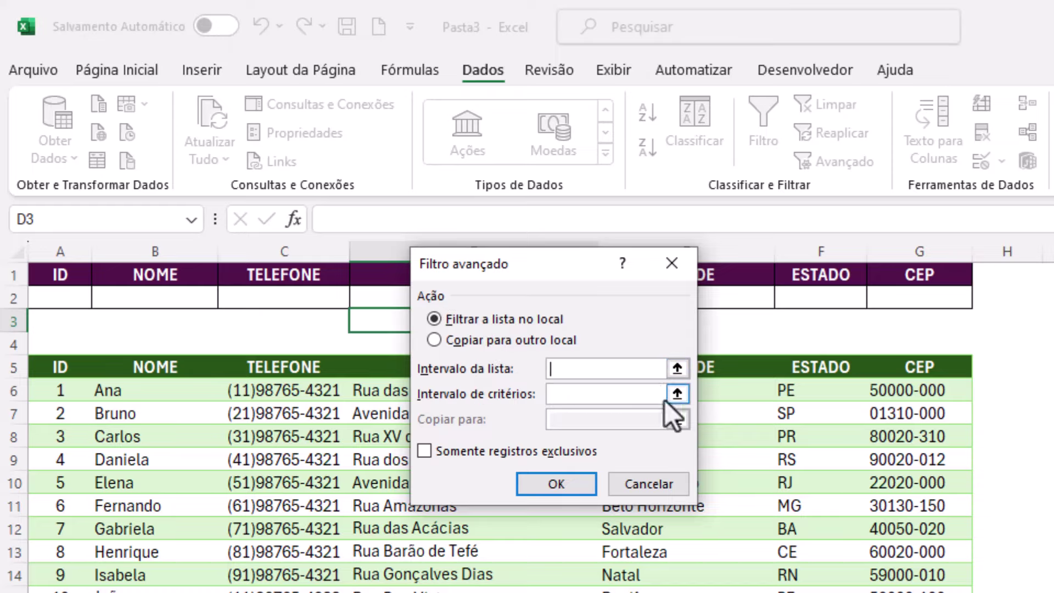
{"action": "left_click", "coordinate": [680, 372]}
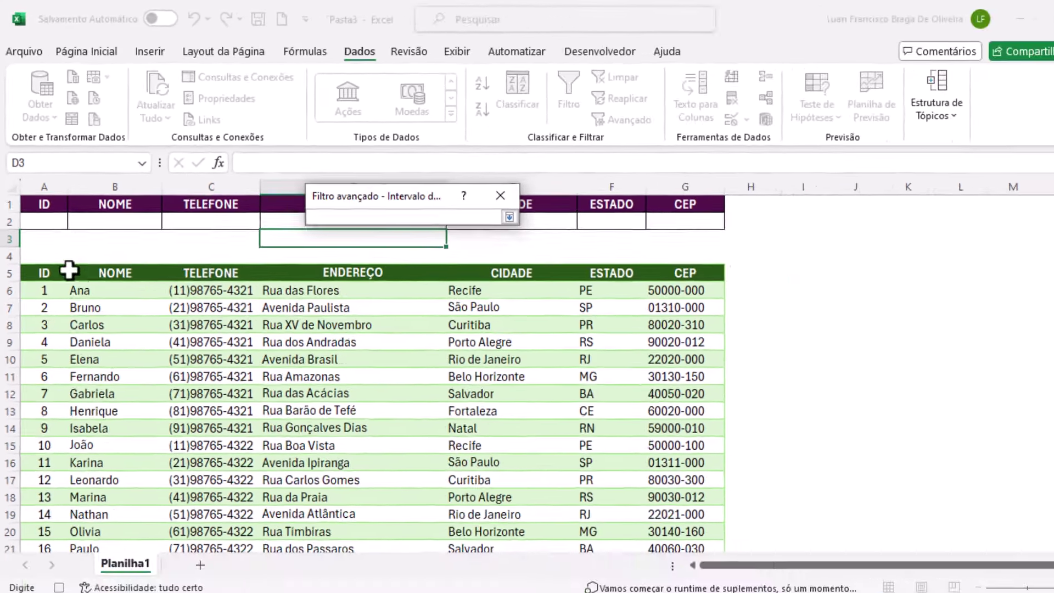
{"action": "left_click", "coordinate": [48, 254]}
{"action": "left_click_drag", "start_coordinate": [49, 254], "coordinate": [635, 555]}
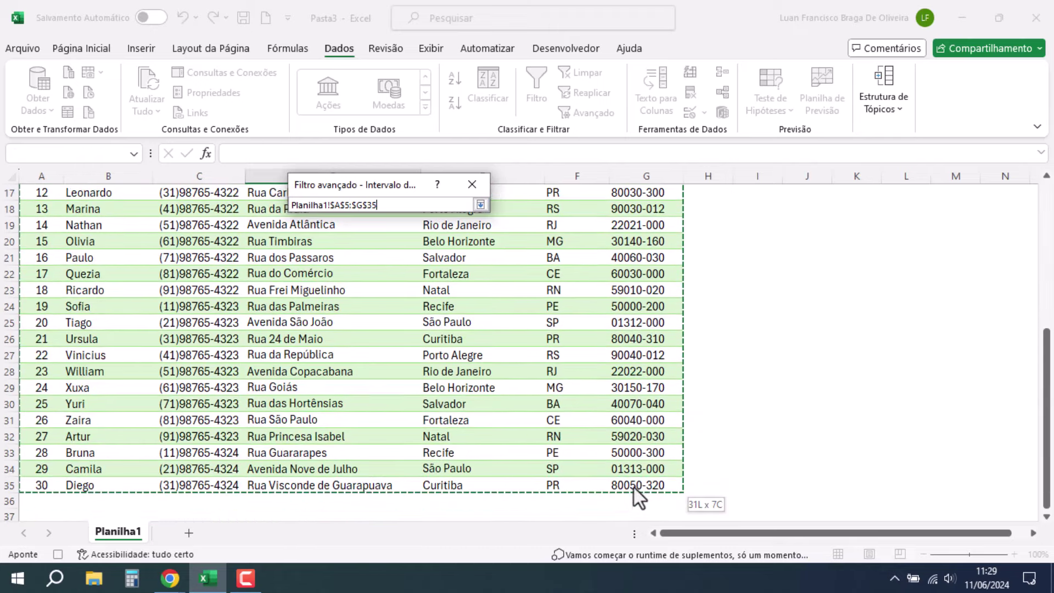
{"action": "left_click_drag", "start_coordinate": [635, 556], "coordinate": [633, 487]}
{"action": "left_click", "coordinate": [481, 204]}
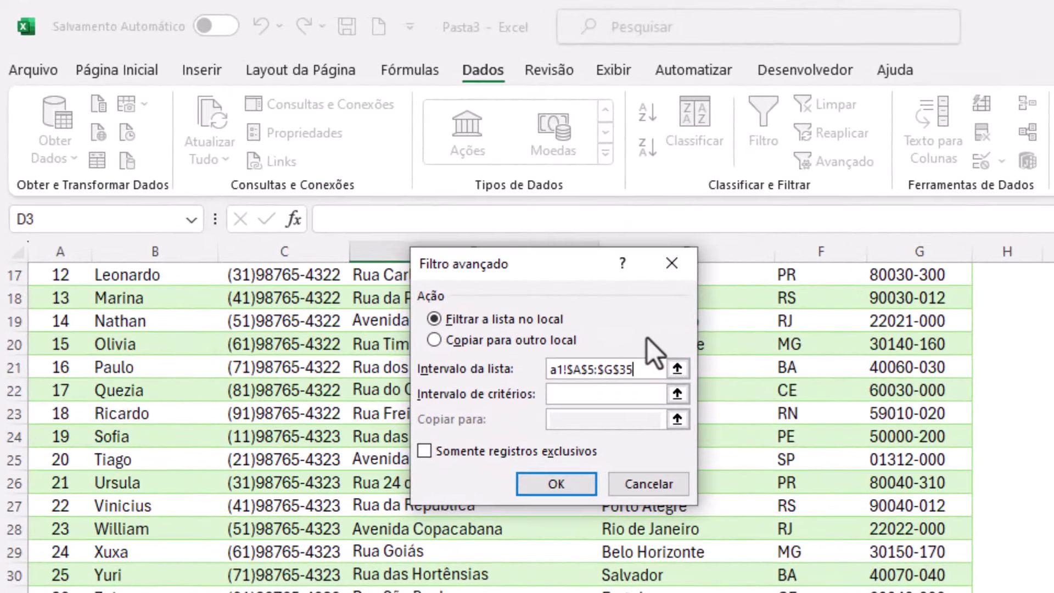
{"action": "key", "text": "BackSpace"}
{"action": "key", "text": "BackSpace"}
{"action": "type", "text": "10000"}
Step: Set criteria range A1:G2, apply the filter, and stop recording the macro
{"action": "left_click", "coordinate": [579, 397]}
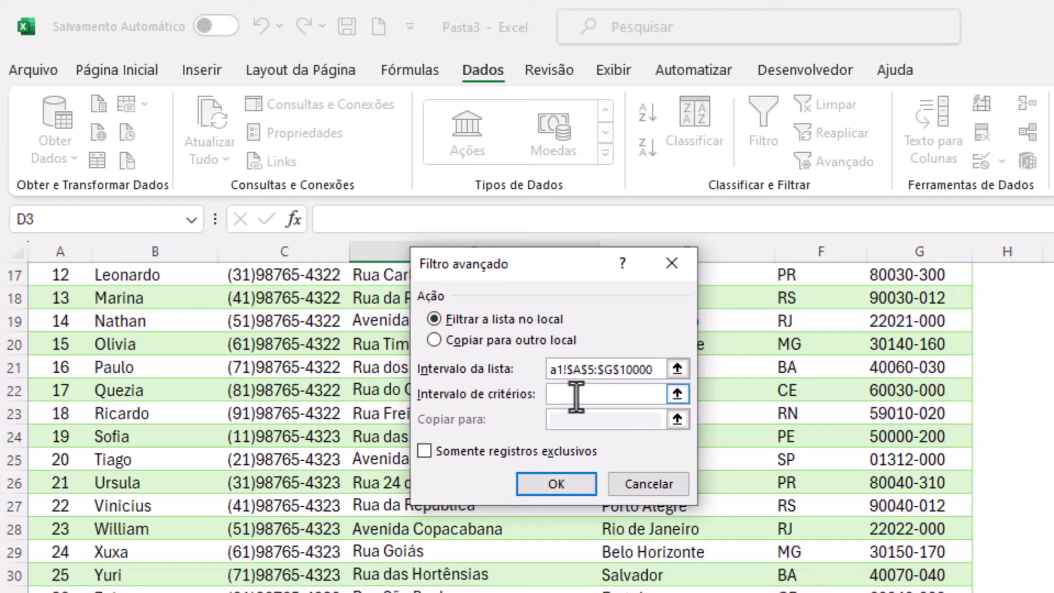
{"action": "left_click", "coordinate": [676, 394]}
{"action": "scroll", "coordinate": [386, 436], "scroll_direction": "up", "scroll_amount": 5}
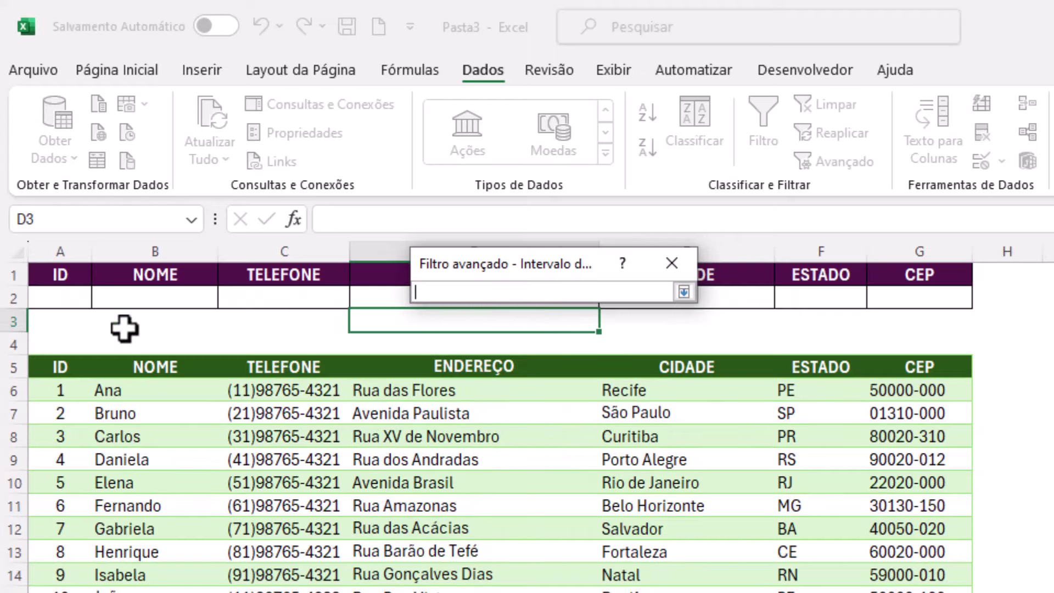
{"action": "left_click_drag", "start_coordinate": [70, 277], "coordinate": [887, 292]}
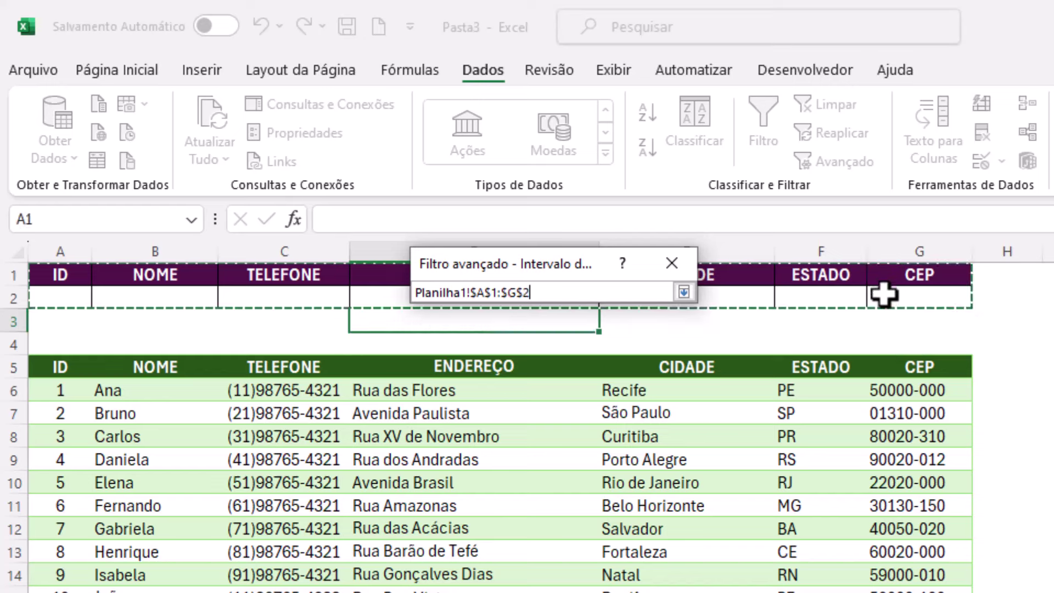
{"action": "left_click", "coordinate": [686, 294]}
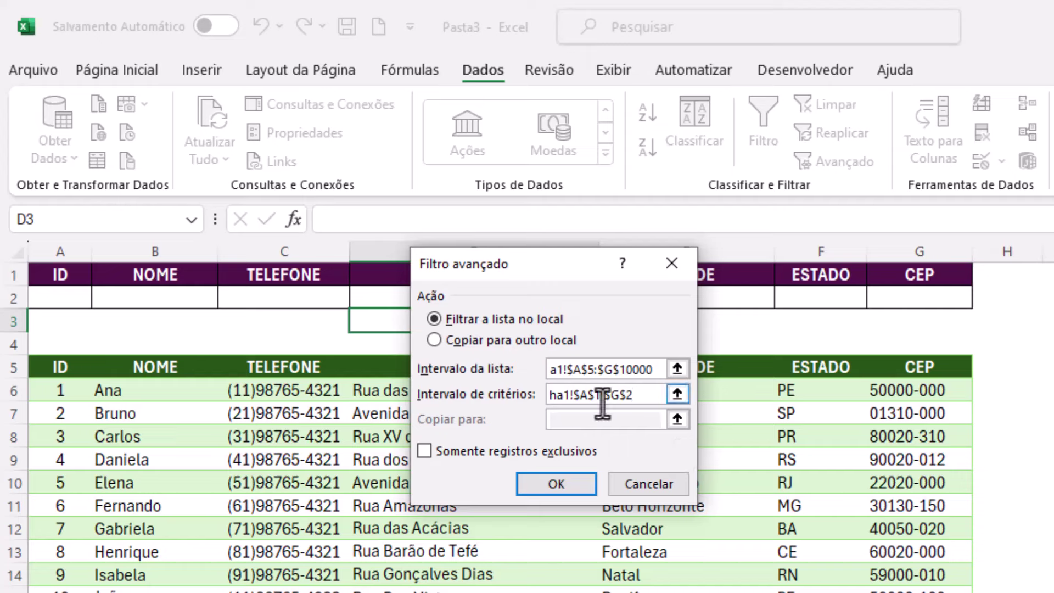
{"action": "left_click", "coordinate": [547, 485]}
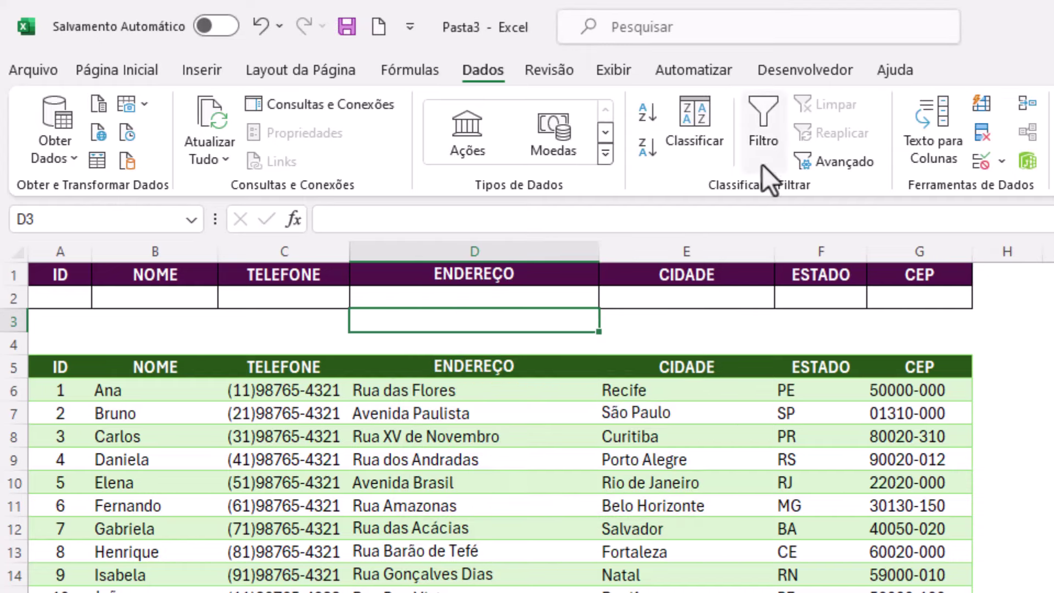
{"action": "left_click", "coordinate": [806, 70]}
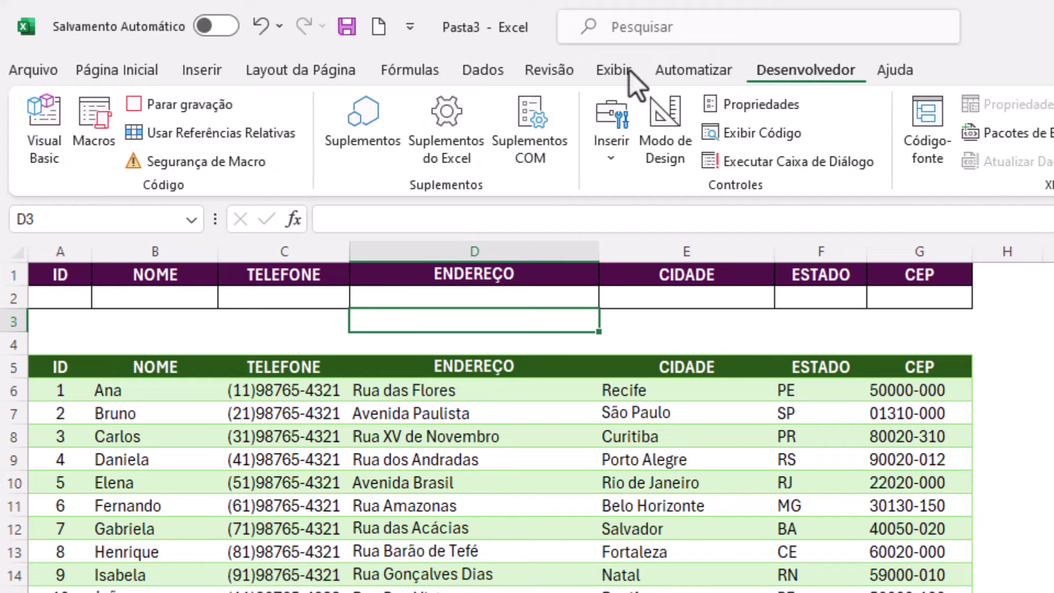
{"action": "left_click", "coordinate": [186, 105]}
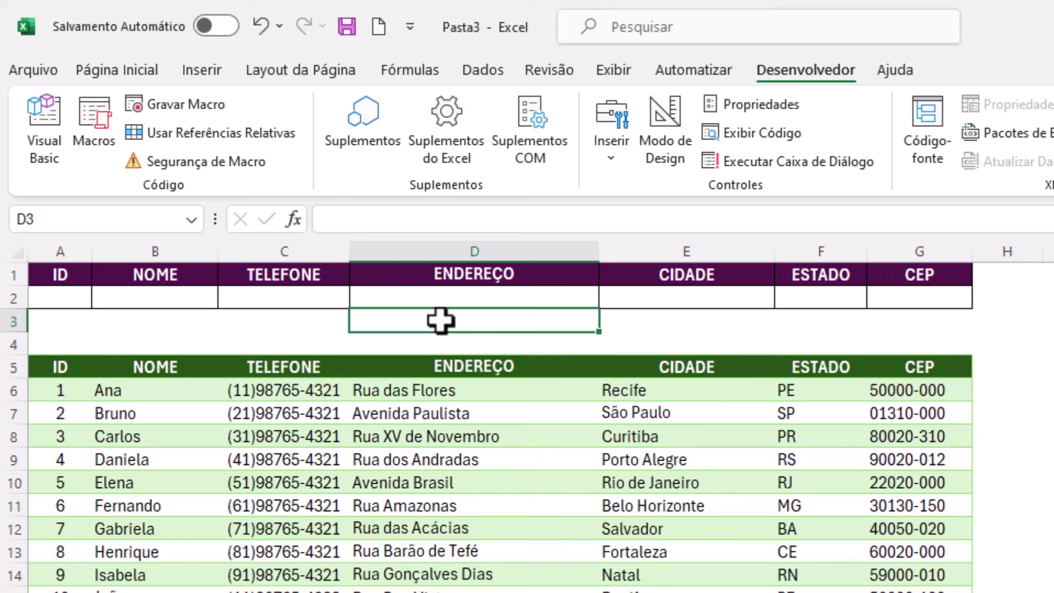
Step: Draw an ellipse shape beside the table near column H
{"action": "left_click", "coordinate": [209, 65]}
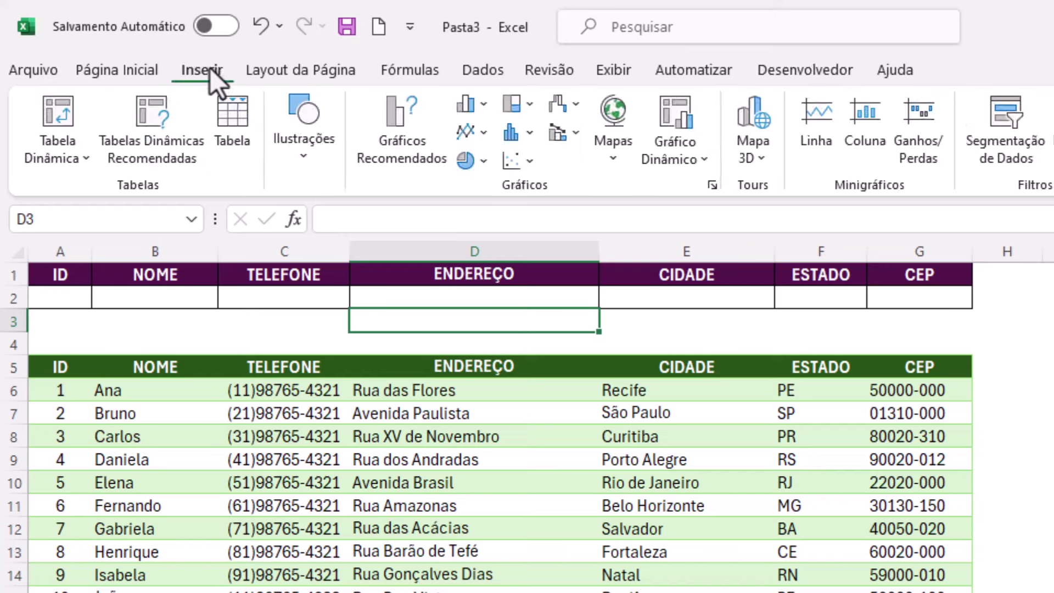
{"action": "left_click", "coordinate": [302, 158]}
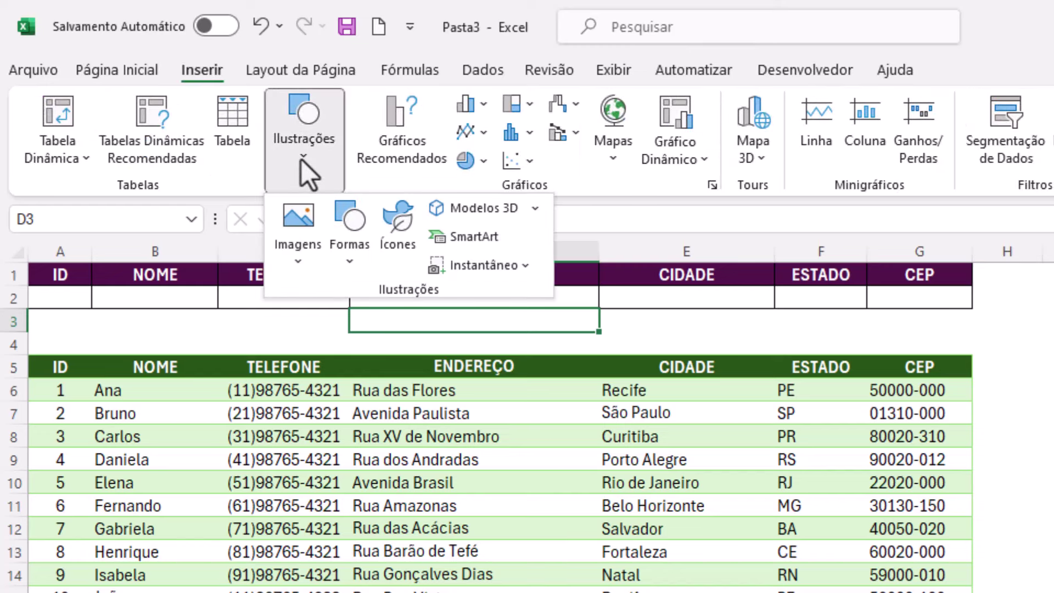
{"action": "left_click", "coordinate": [344, 262]}
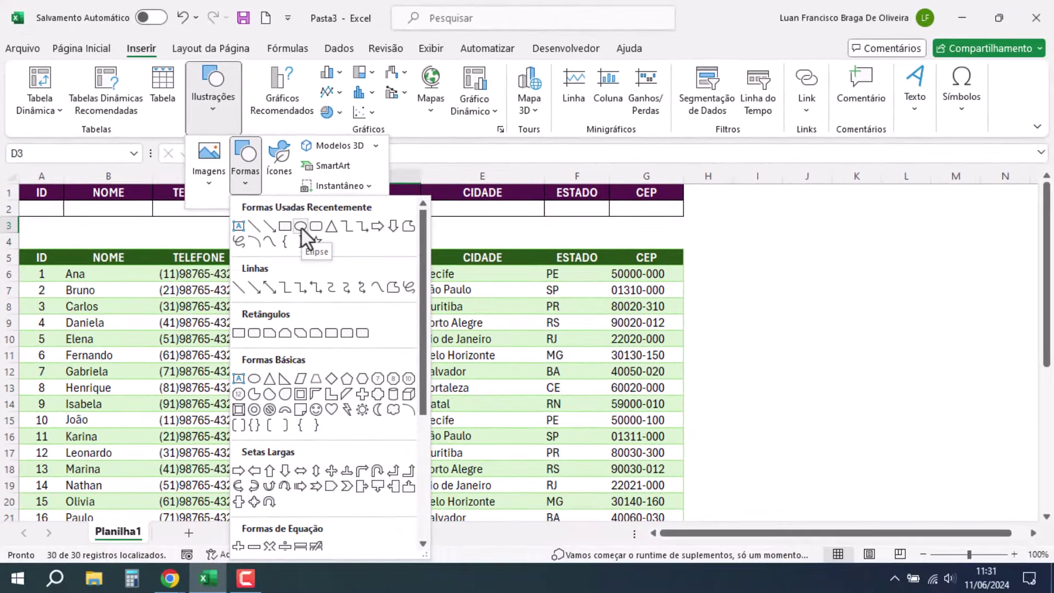
{"action": "left_click", "coordinate": [429, 325]}
{"action": "left_click_drag", "start_coordinate": [711, 190], "coordinate": [810, 247]}
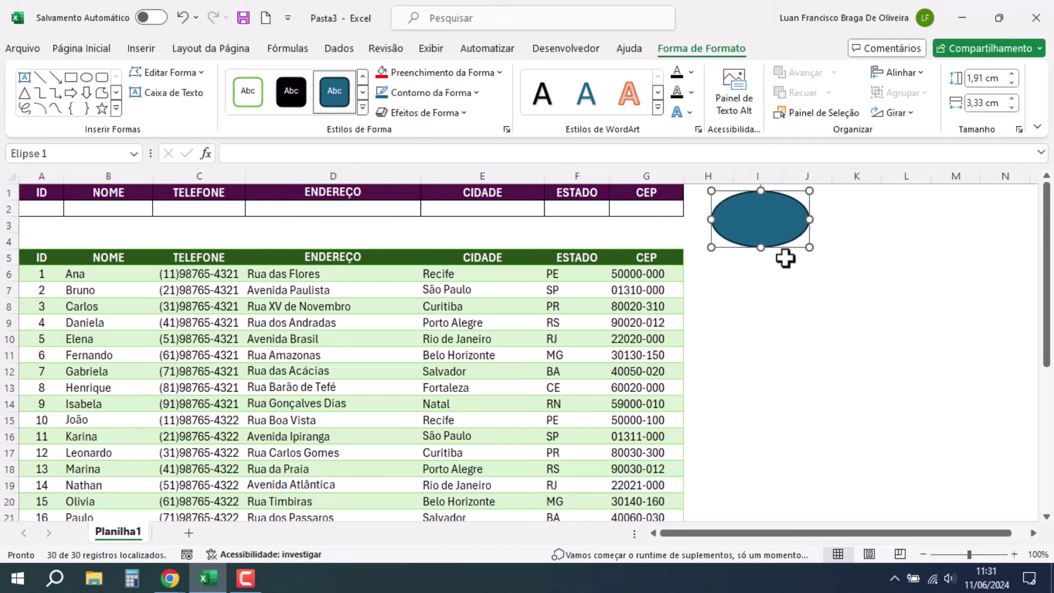
Step: Type FILTRAR inside the ellipse and center the text horizontally
{"action": "right_click", "coordinate": [761, 222]}
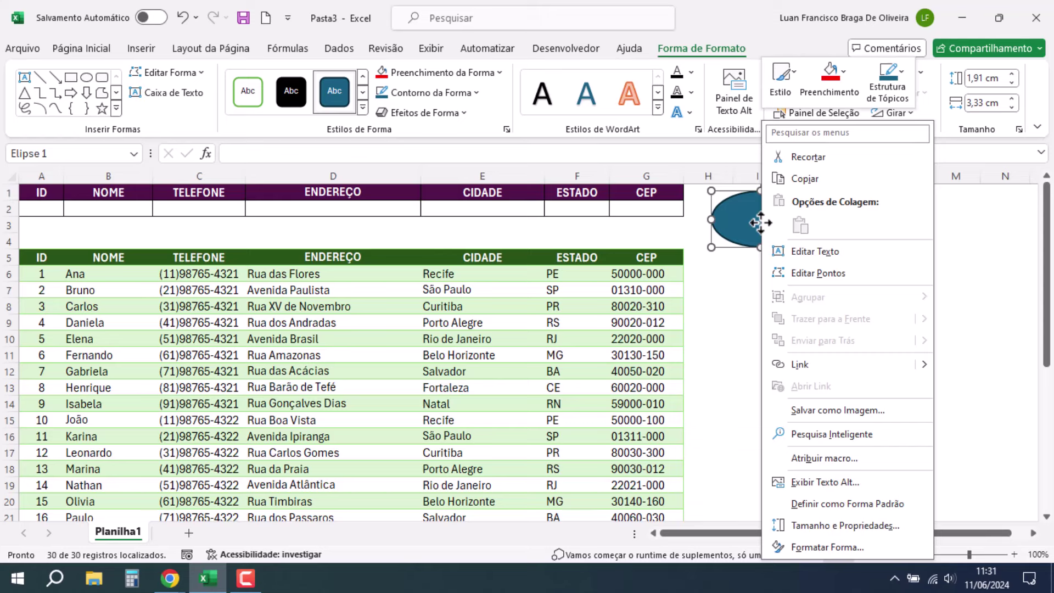
{"action": "left_click", "coordinate": [831, 250]}
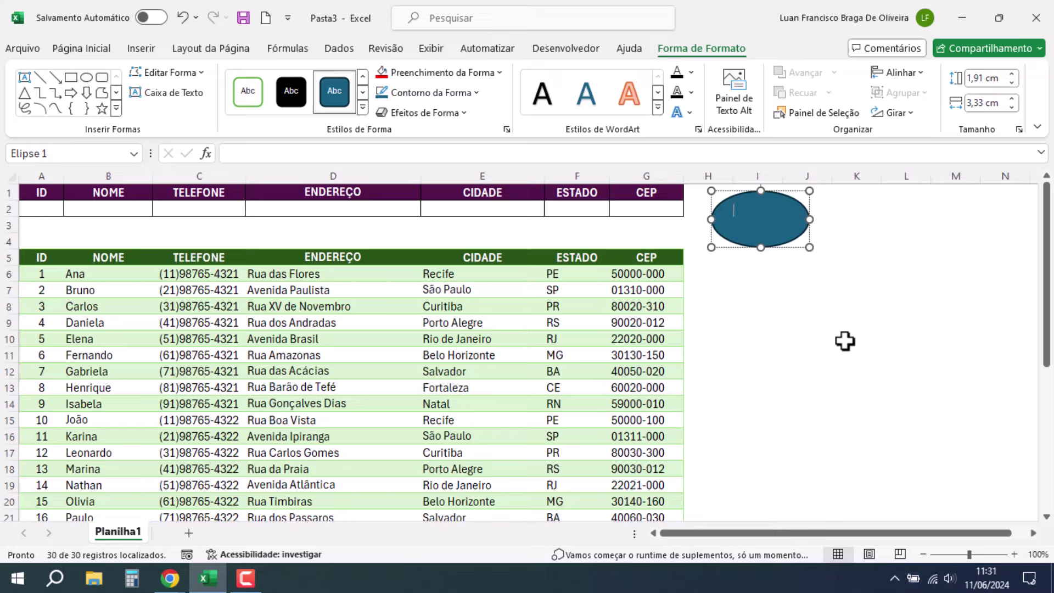
{"action": "type", "text": "FI"}
{"action": "type", "text": "LTR"}
{"action": "type", "text": "A"}
{"action": "type", "text": "R"}
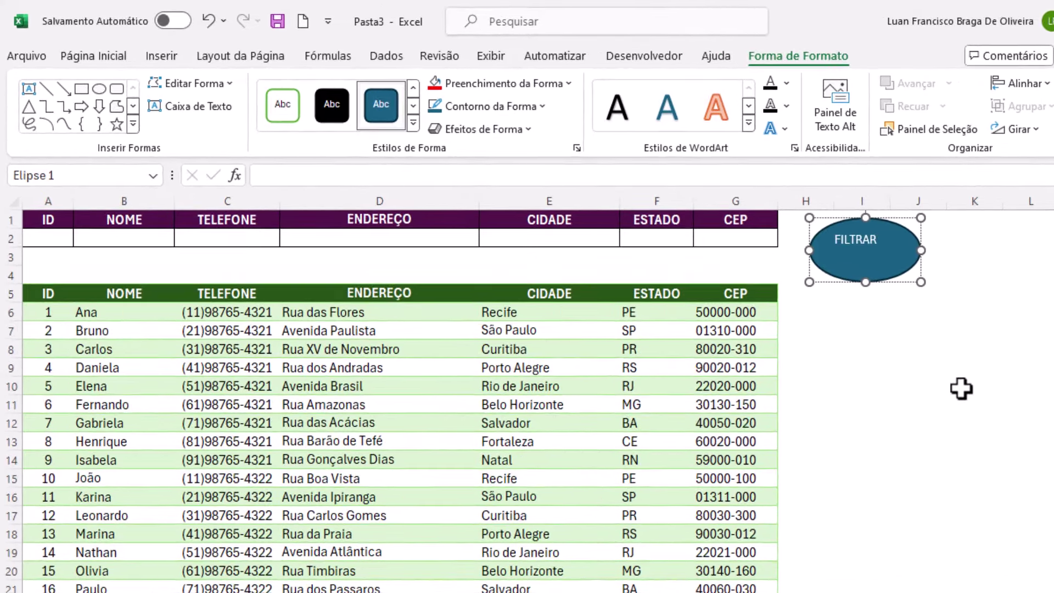
{"action": "left_click", "coordinate": [962, 389]}
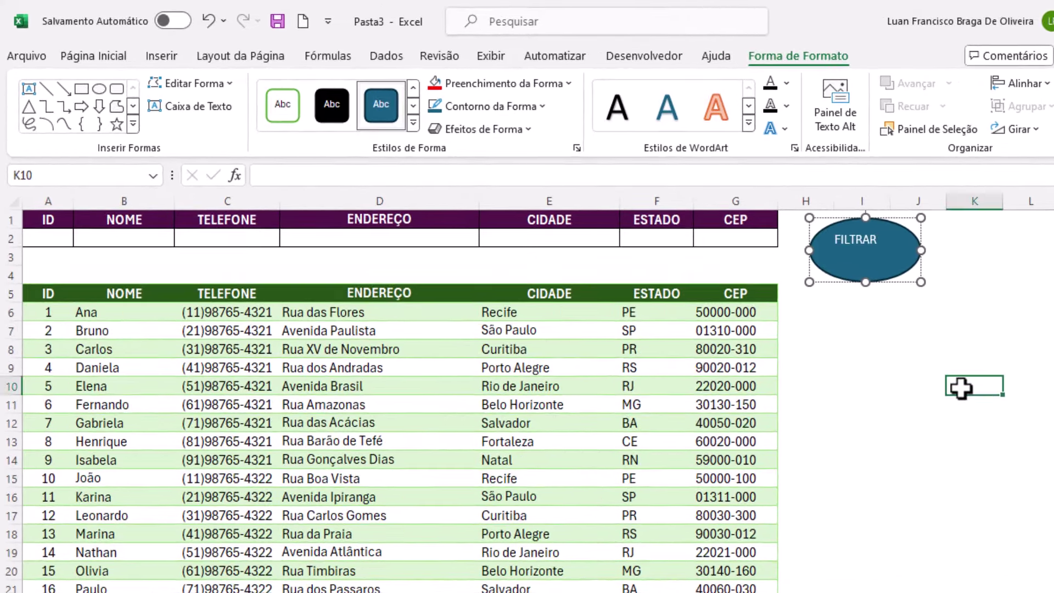
{"action": "left_click", "coordinate": [873, 276]}
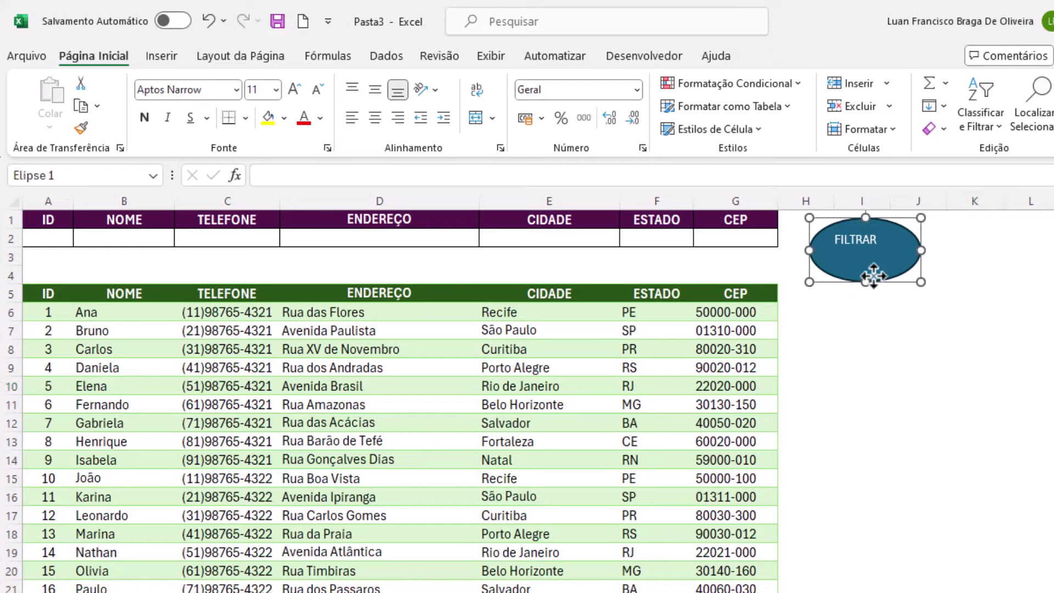
{"action": "left_click", "coordinate": [91, 58]}
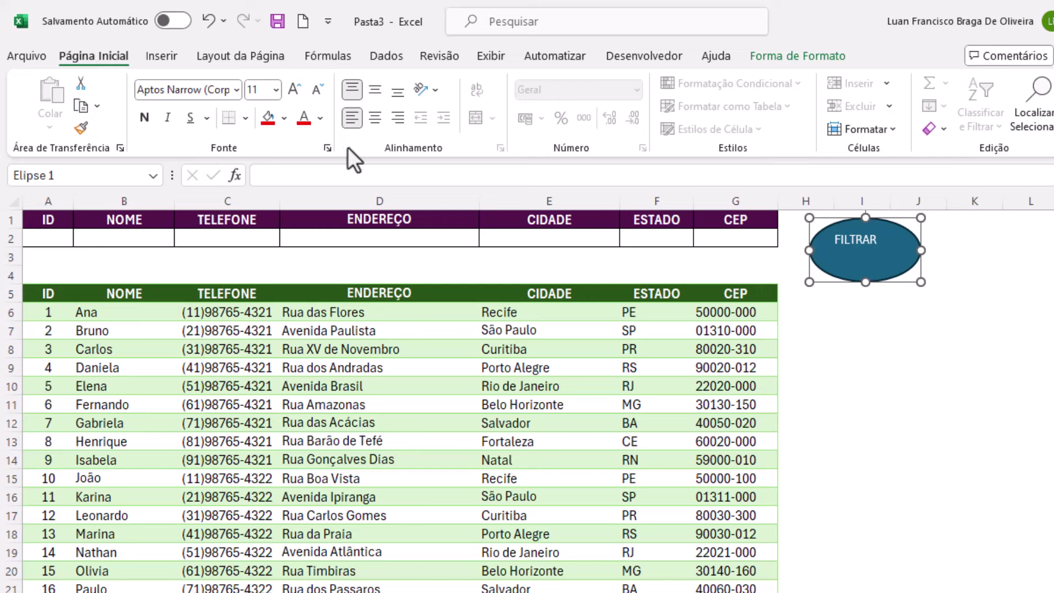
{"action": "left_click", "coordinate": [375, 118]}
Step: Center FILTRAR vertically, fill the ellipse red, and make the label bold at size 14
{"action": "left_click", "coordinate": [377, 90]}
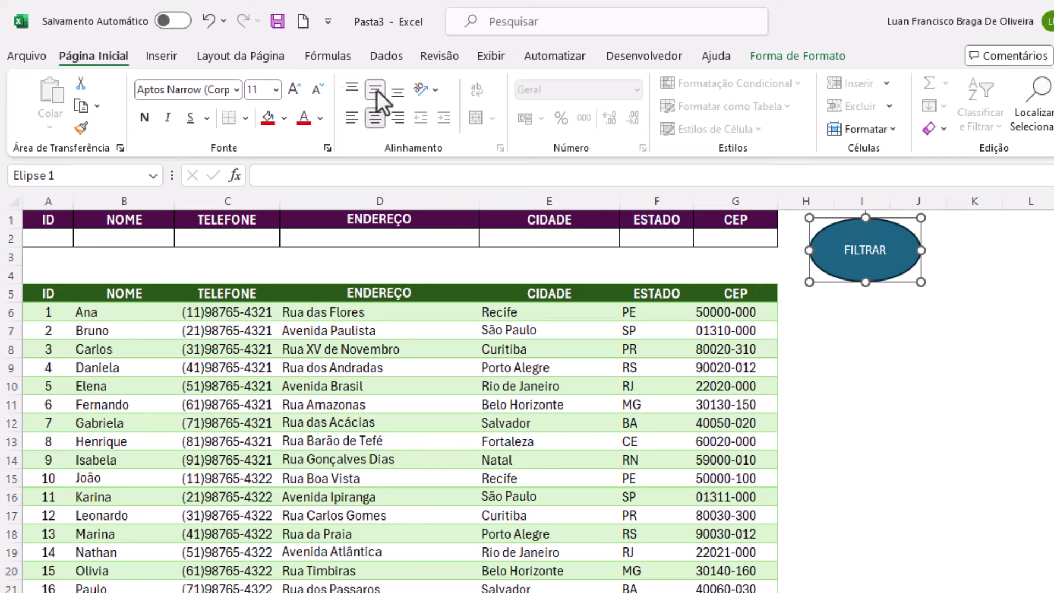
{"action": "left_click", "coordinate": [285, 119]}
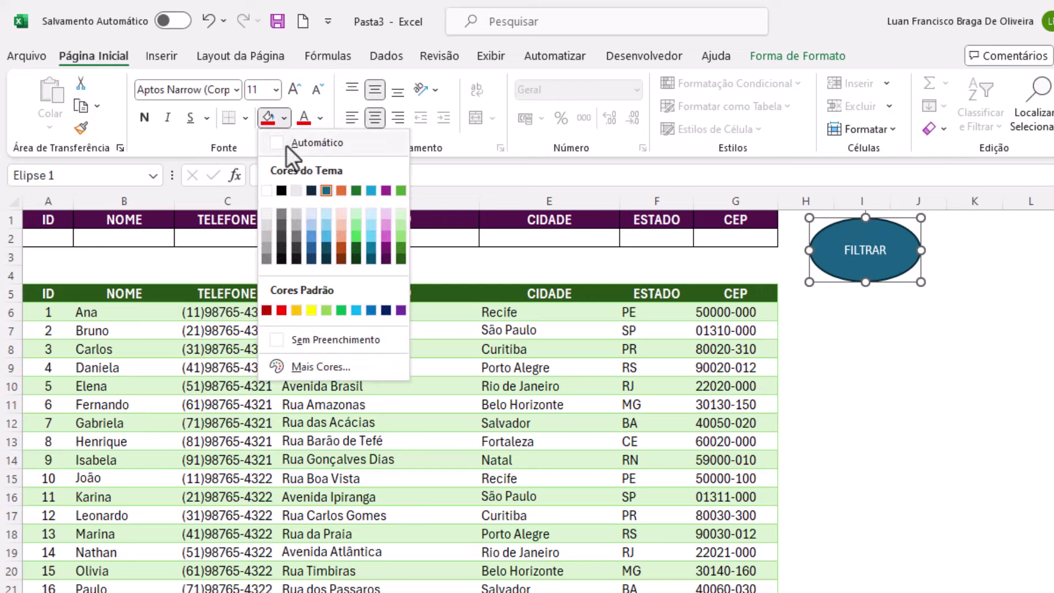
{"action": "left_click", "coordinate": [281, 310]}
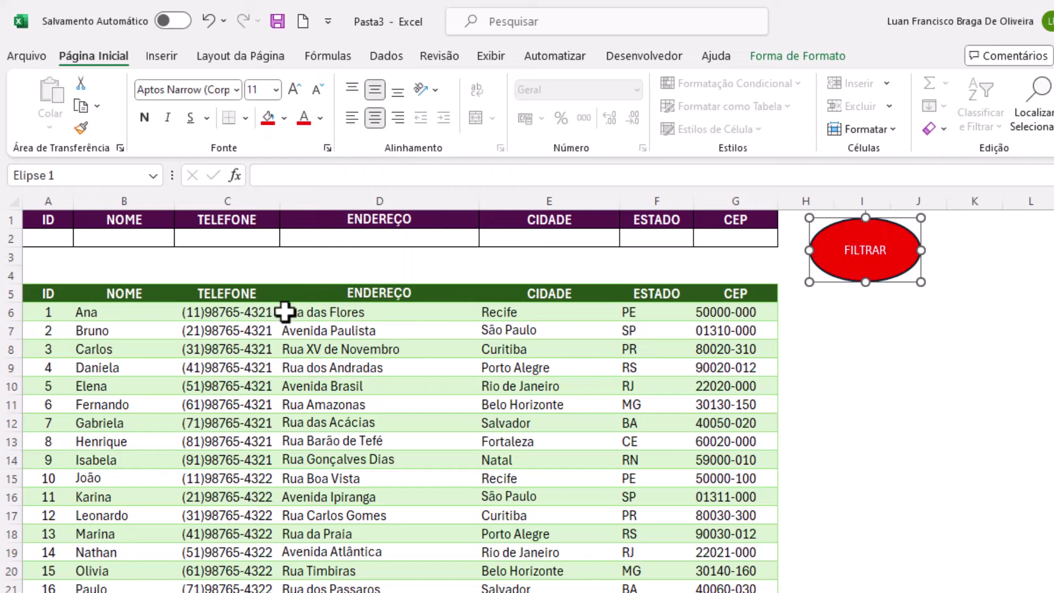
{"action": "left_click", "coordinate": [145, 117]}
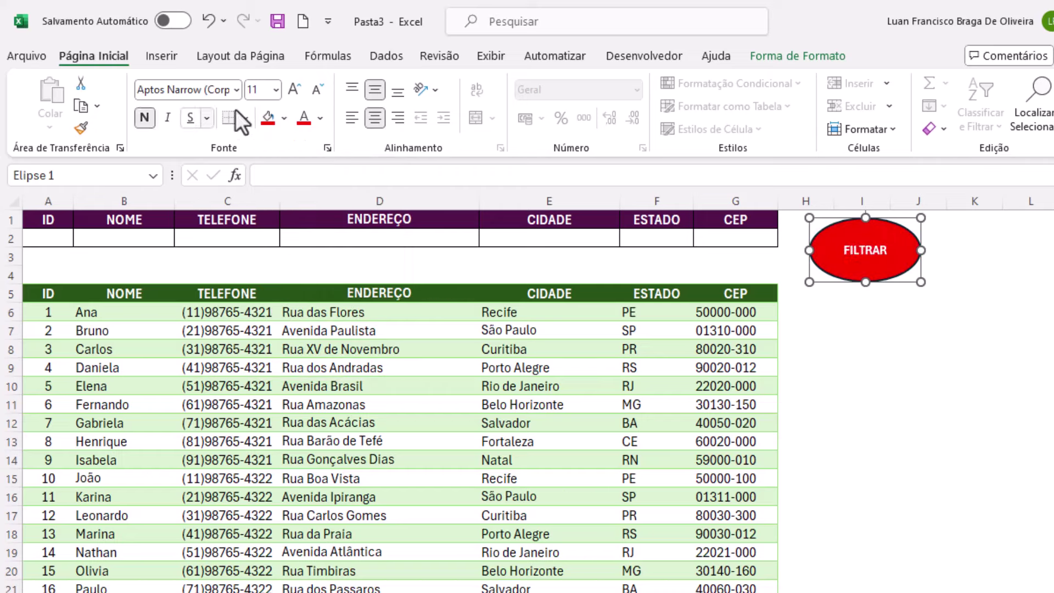
{"action": "left_click", "coordinate": [258, 90]}
{"action": "key", "text": "Return"}
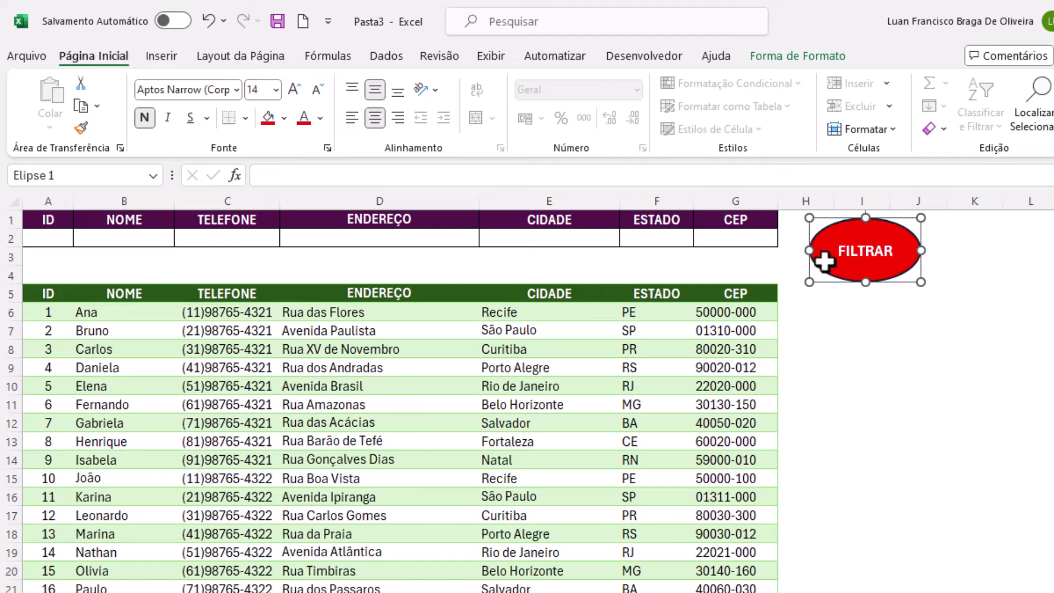
Step: In Tamanho e Propriedades, set the ellipse to 'Não mover ou dimensionar com células'
{"action": "right_click", "coordinate": [843, 266]}
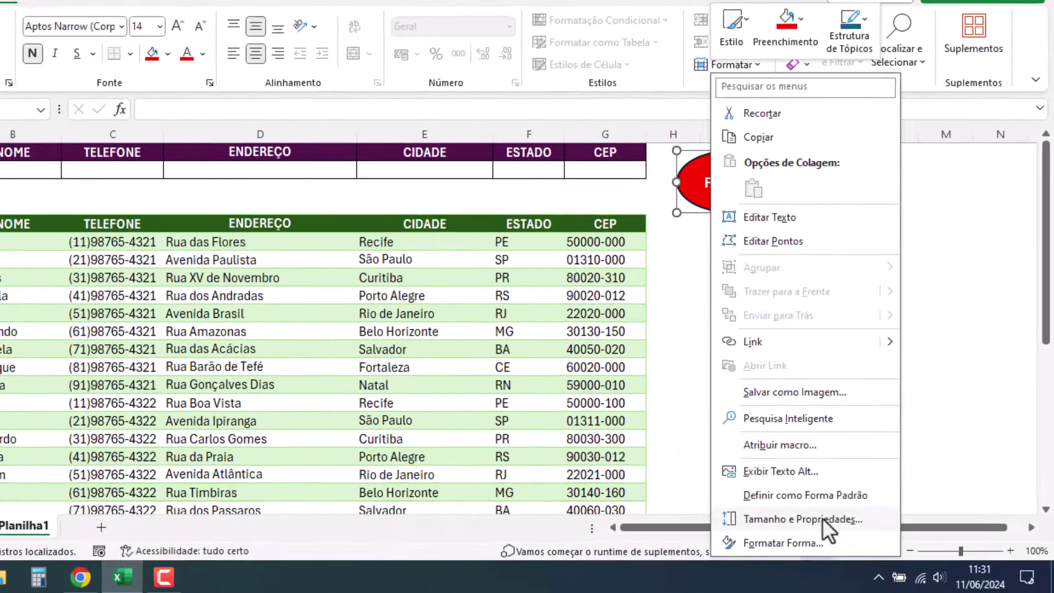
{"action": "left_click", "coordinate": [824, 519]}
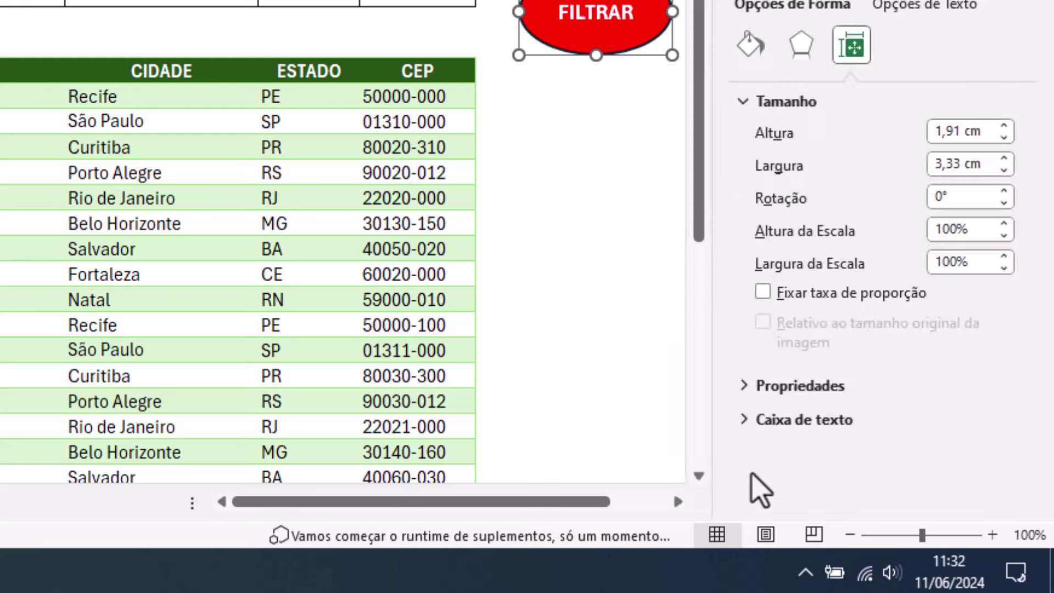
{"action": "left_click", "coordinate": [768, 385]}
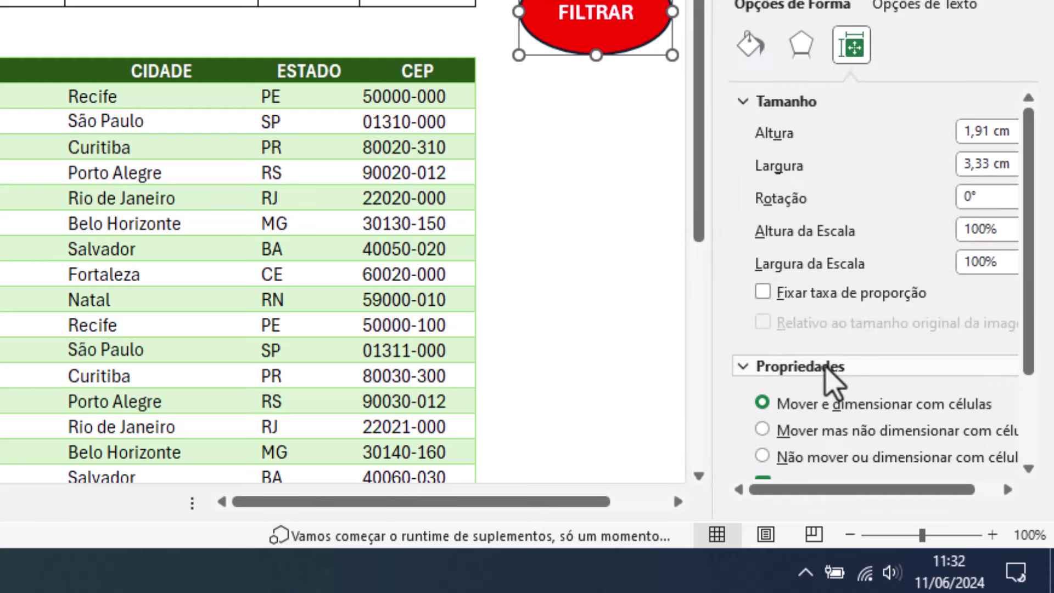
{"action": "left_click_drag", "start_coordinate": [826, 490], "coordinate": [906, 489]}
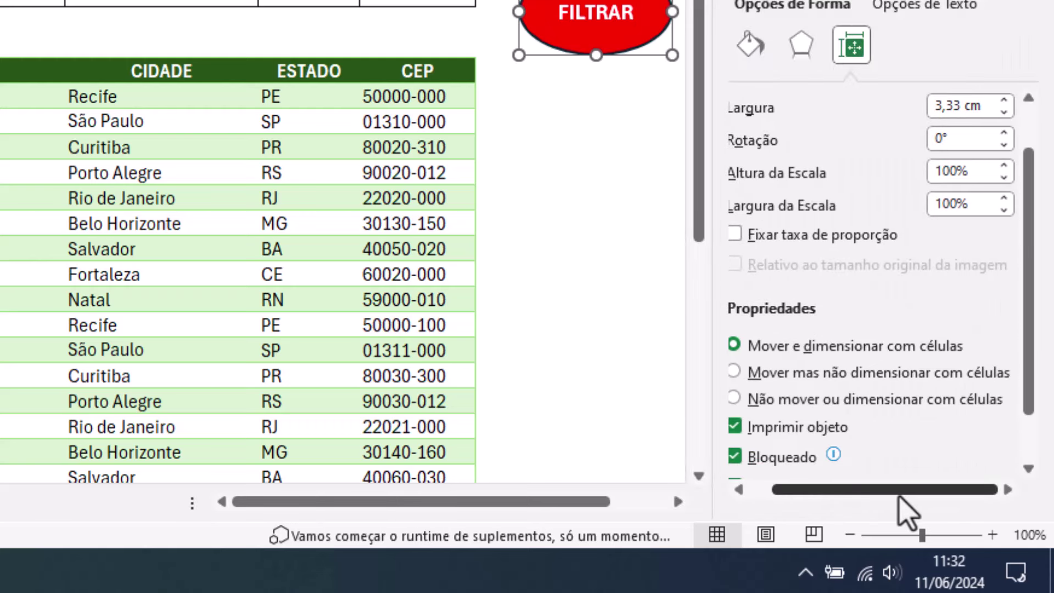
{"action": "left_click", "coordinate": [735, 399]}
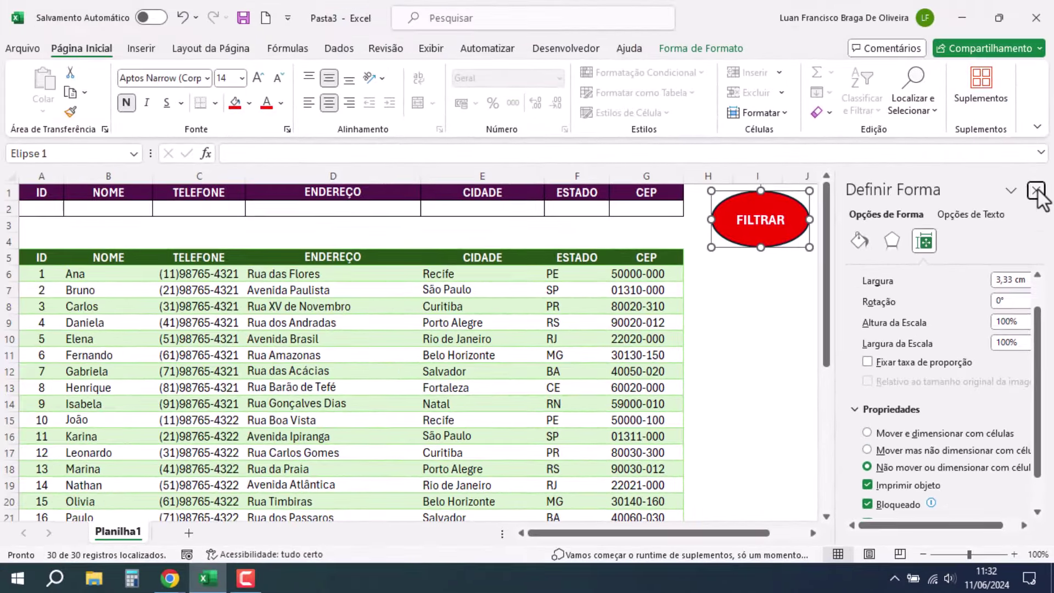
{"action": "left_click", "coordinate": [1036, 190]}
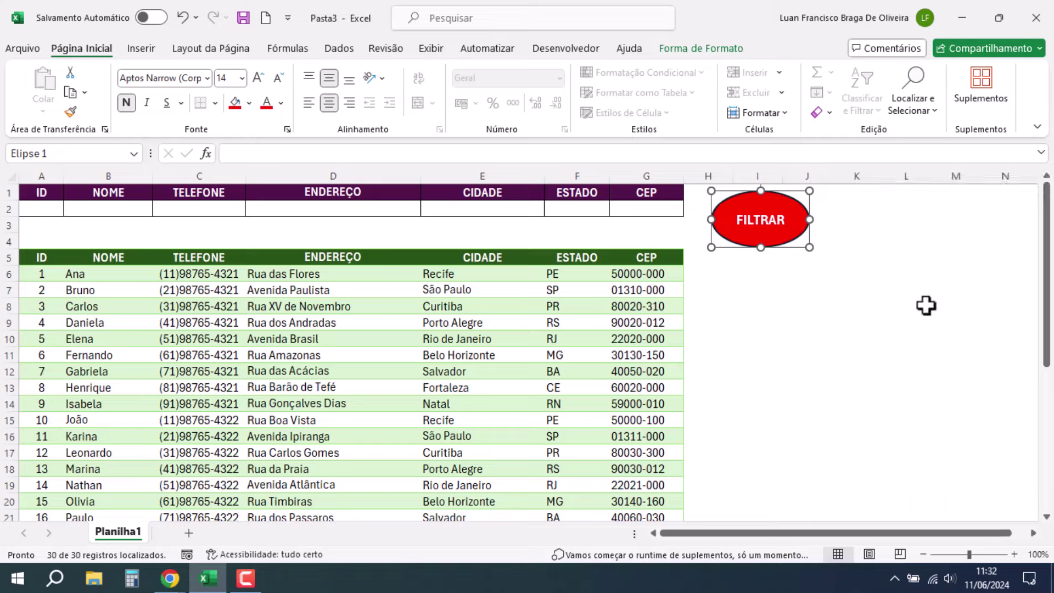
Step: Assign the Filtro macro to the FILTRAR ellipse via Atribuir macro
{"action": "right_click", "coordinate": [759, 235]}
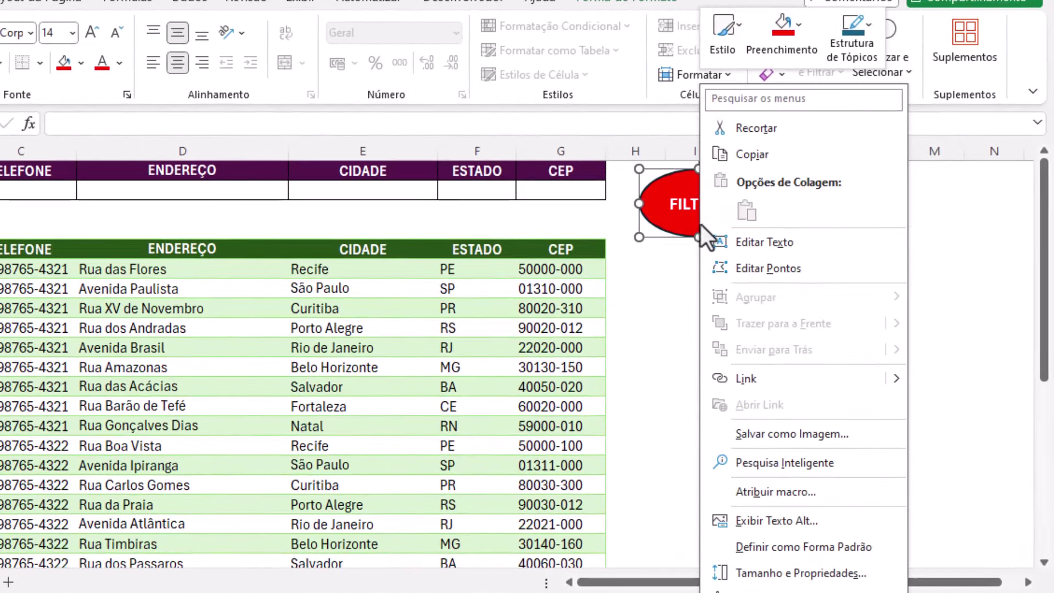
{"action": "left_click", "coordinate": [813, 492]}
{"action": "left_click_drag", "start_coordinate": [743, 298], "coordinate": [506, 185]}
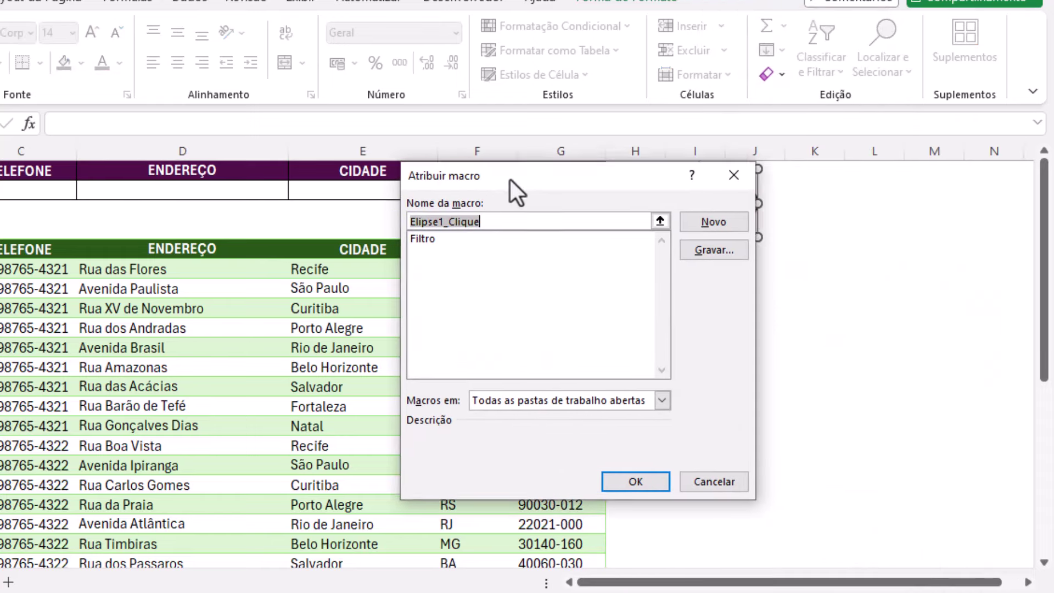
{"action": "left_click", "coordinate": [438, 238]}
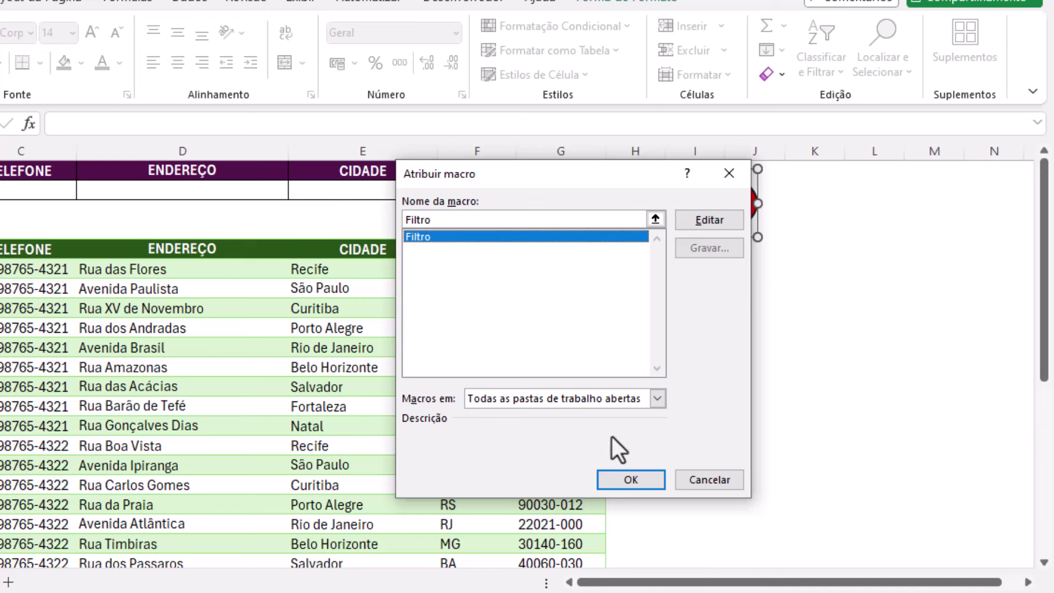
{"action": "left_click", "coordinate": [626, 477]}
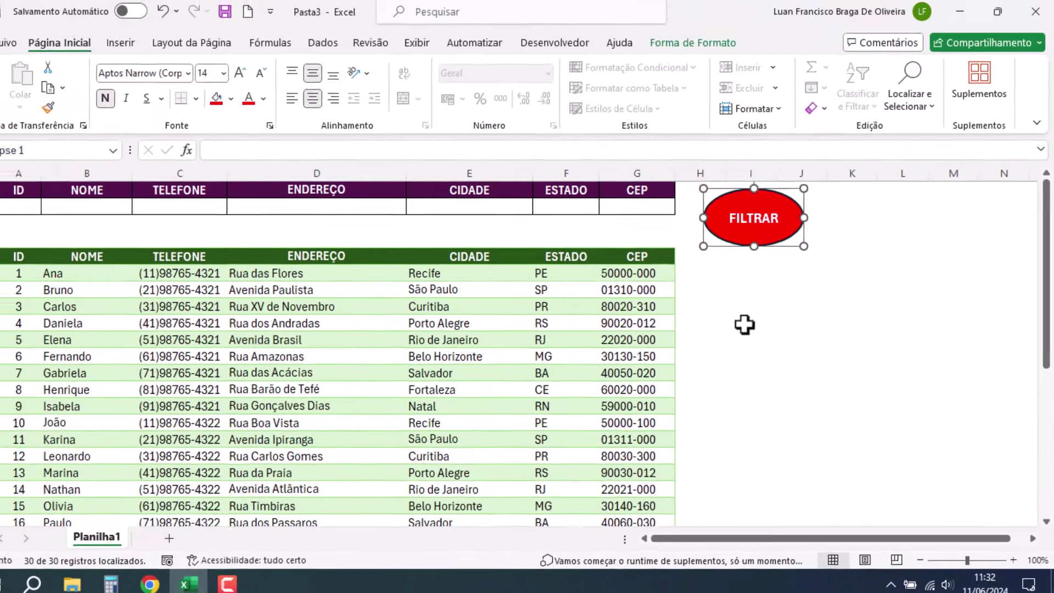
{"action": "left_click", "coordinate": [753, 306]}
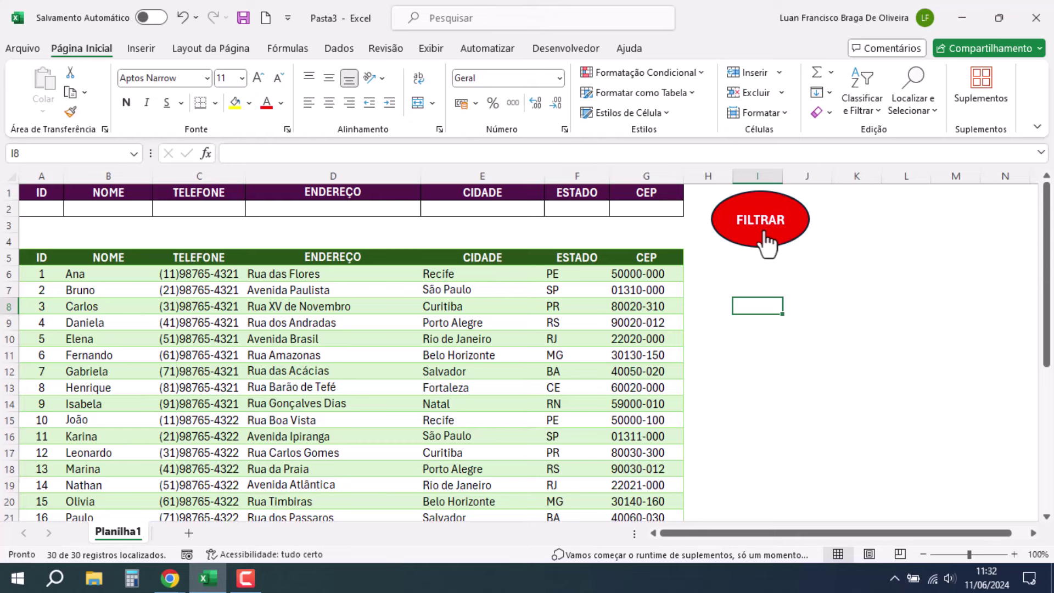
Step: Enter PE as the ESTADO criterion in F2 and run FILTRAR to show the PE rows
{"action": "left_click", "coordinate": [581, 212]}
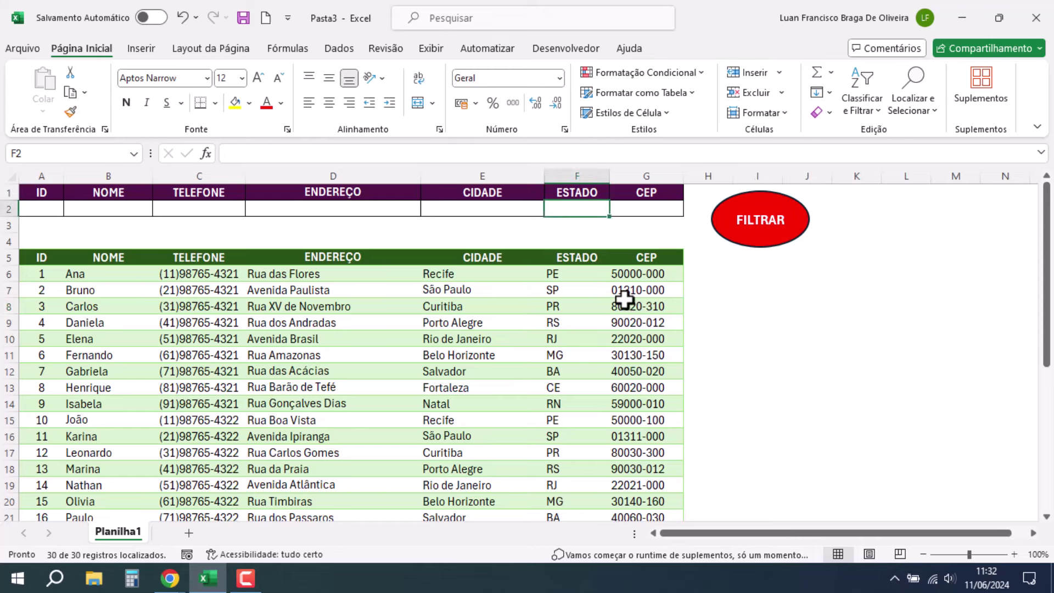
{"action": "type", "text": "PE"}
{"action": "key", "text": "Tab"}
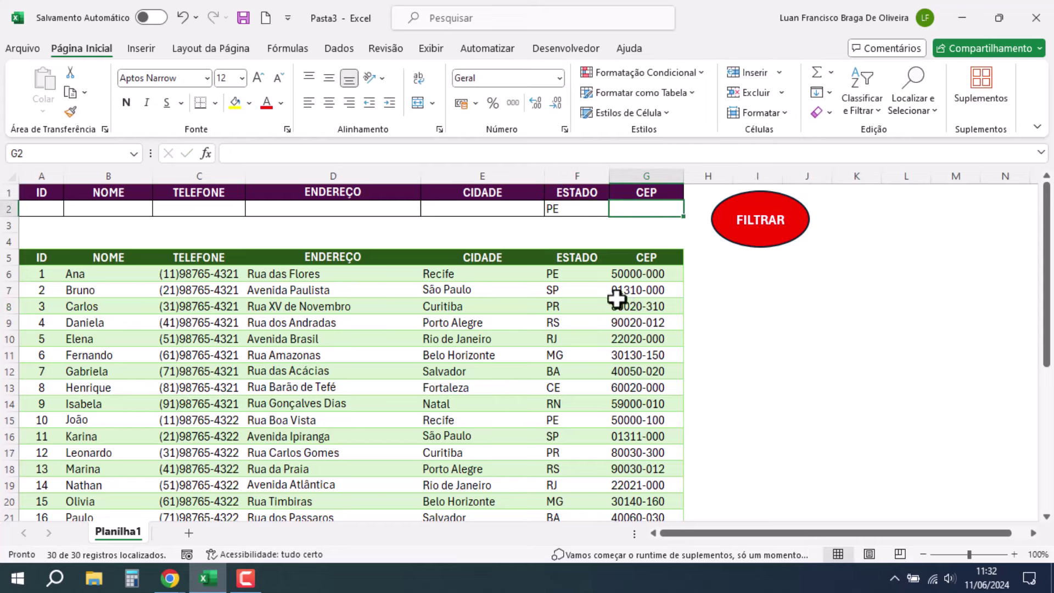
{"action": "left_click", "coordinate": [759, 241]}
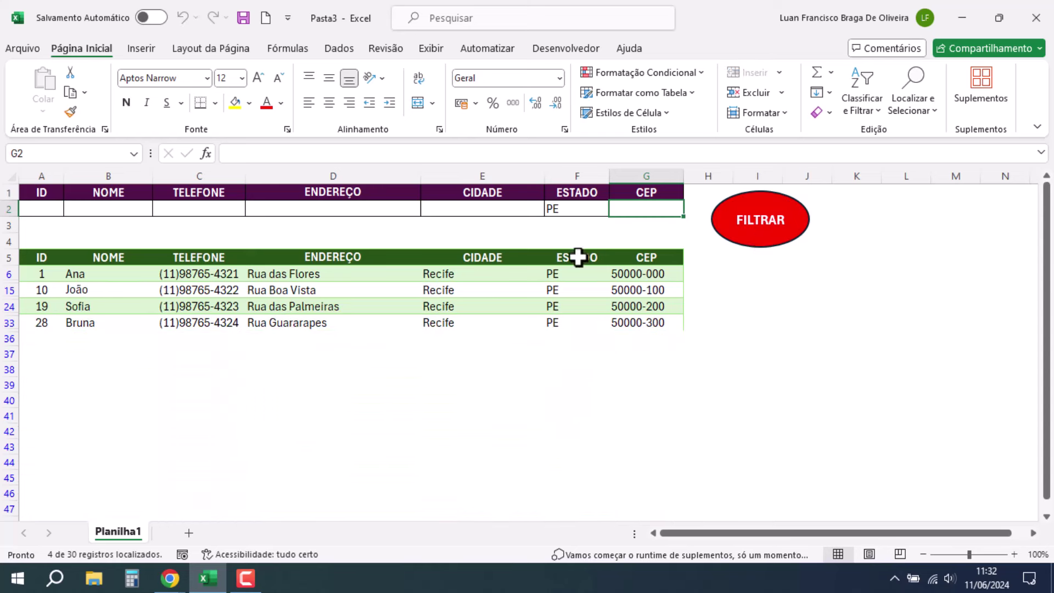
Step: Clear F2 and run FILTRAR again to show all 30 records
{"action": "left_click", "coordinate": [569, 209]}
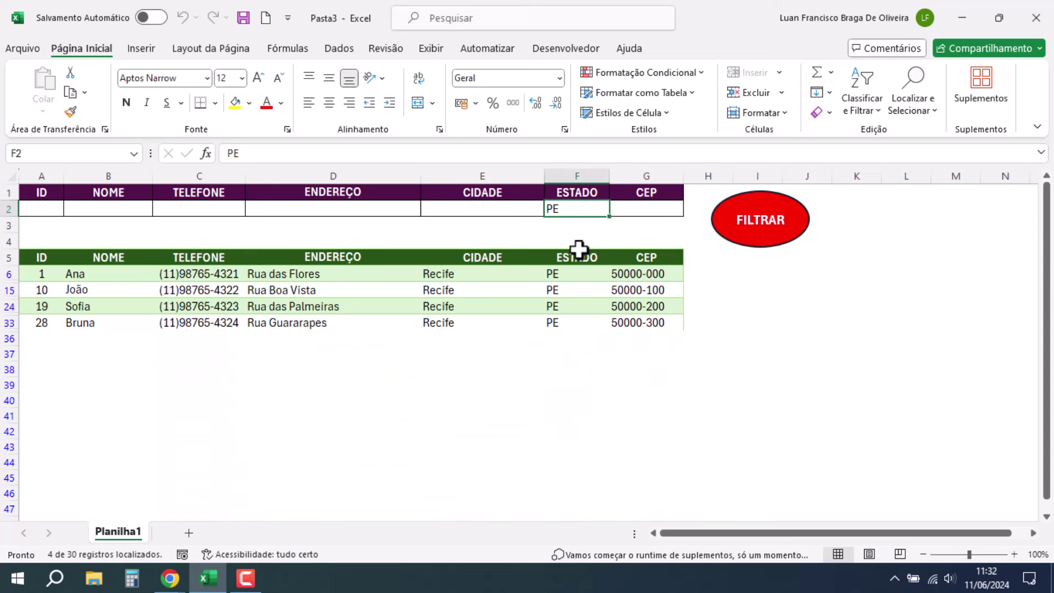
{"action": "key", "text": "Delete"}
{"action": "left_click", "coordinate": [742, 290]}
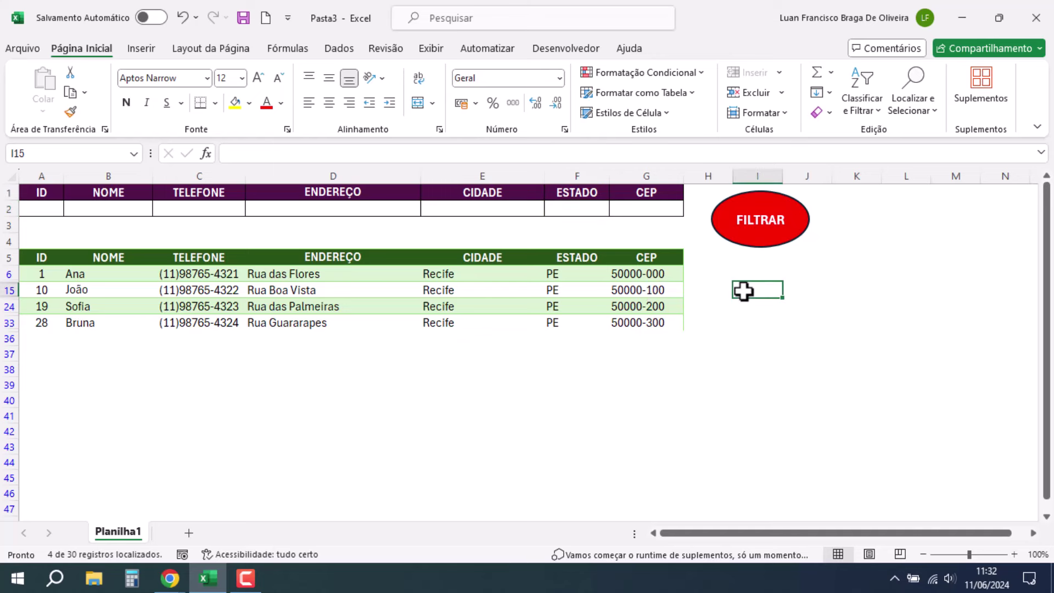
{"action": "left_click", "coordinate": [758, 241]}
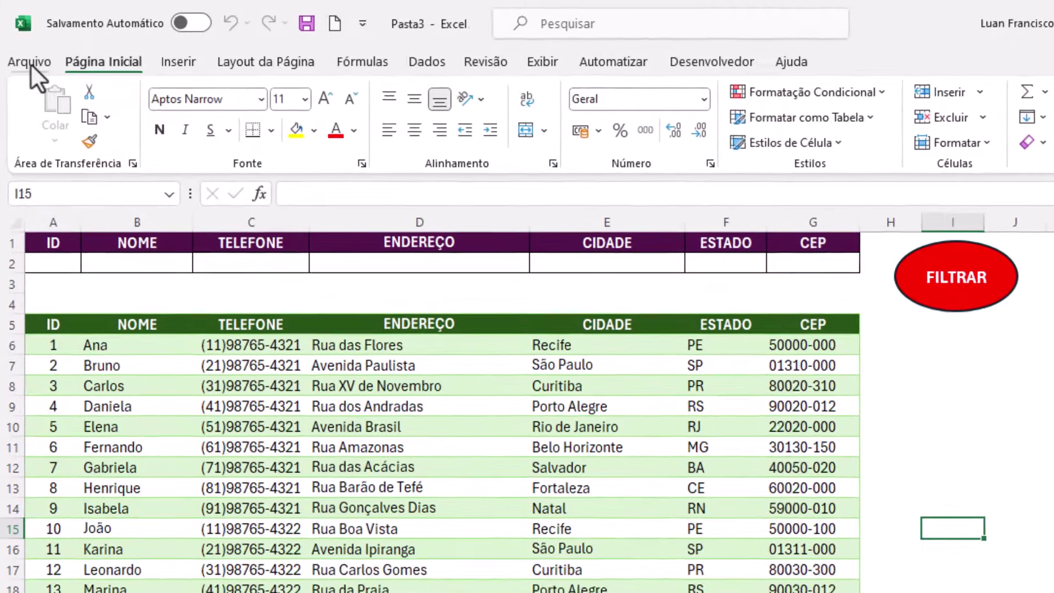
Step: Save to Área de Trabalho as 'Aula' in Pasta de Trabalho Habilitada para Macro format
{"action": "left_click", "coordinate": [30, 64]}
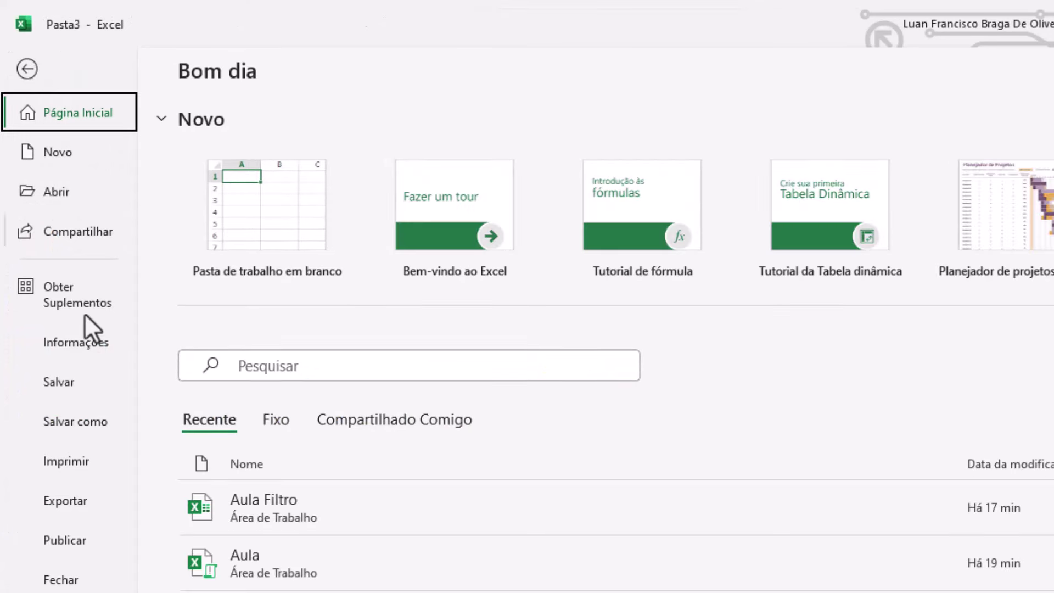
{"action": "left_click", "coordinate": [80, 420]}
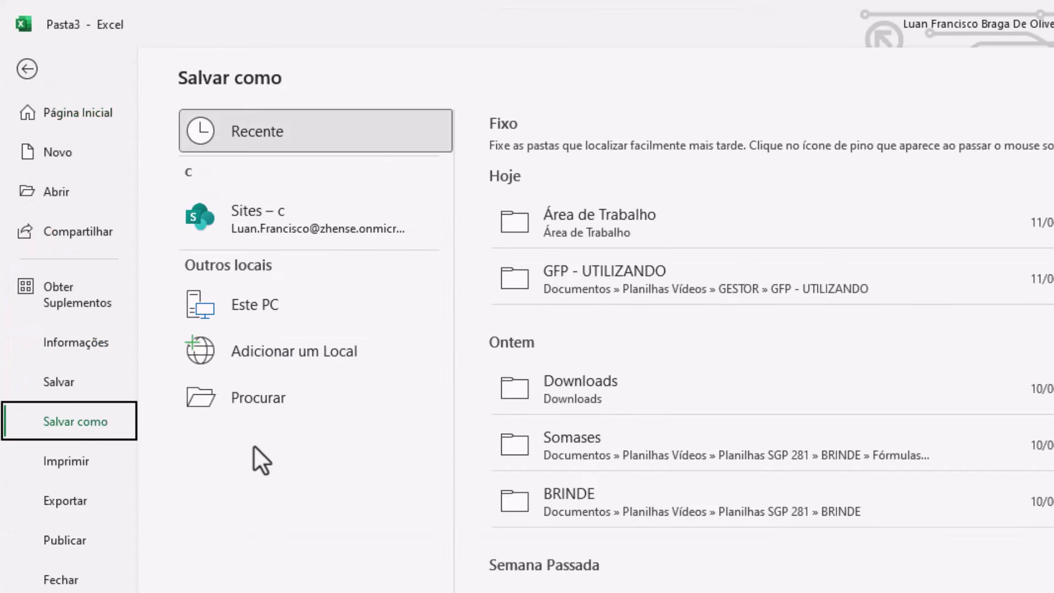
{"action": "left_click", "coordinate": [289, 407]}
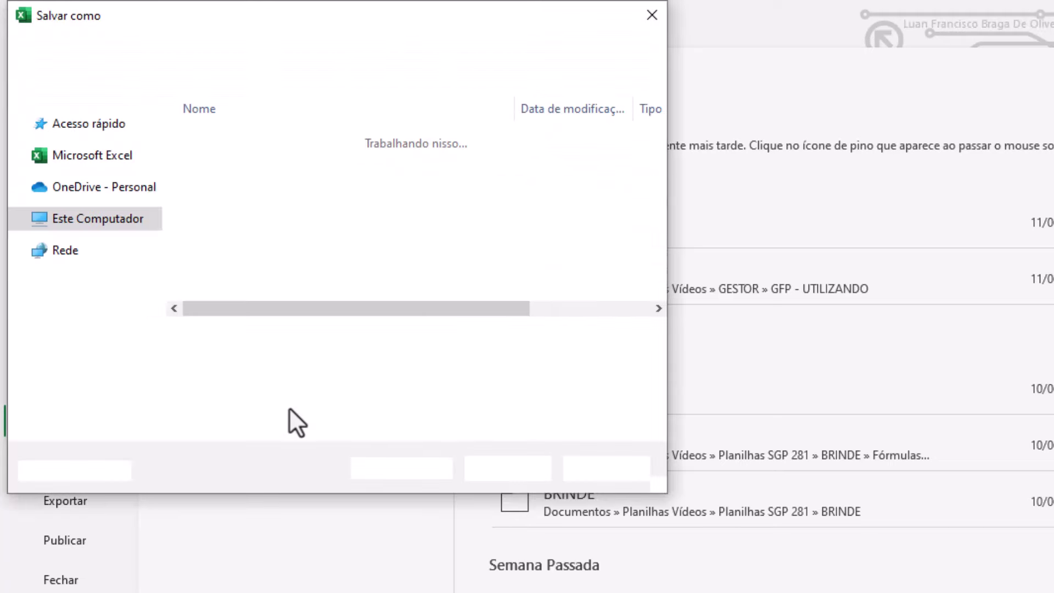
{"action": "left_click_drag", "start_coordinate": [156, 265], "coordinate": [157, 151]}
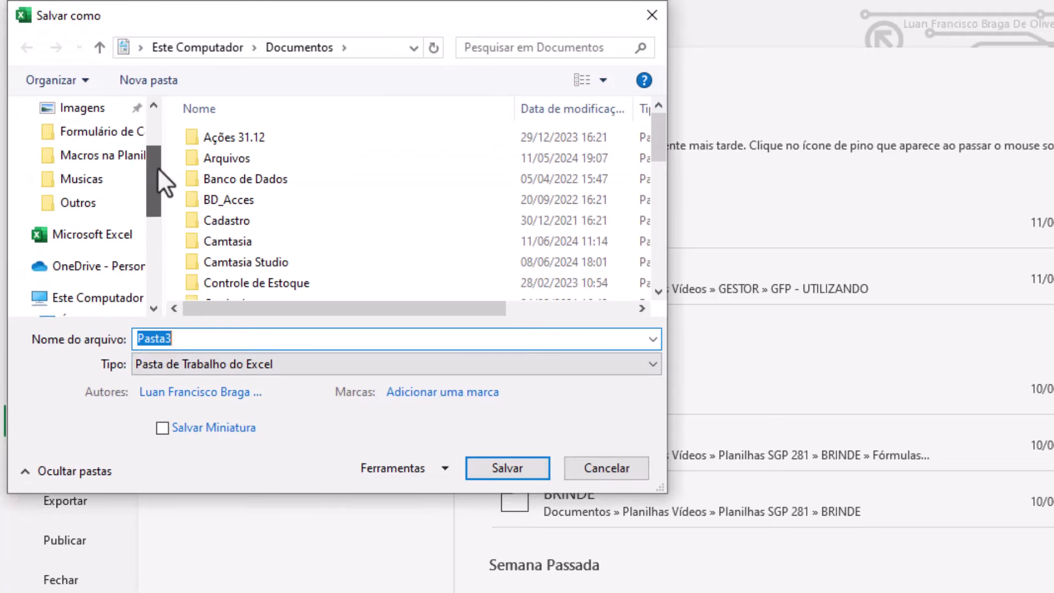
{"action": "left_click", "coordinate": [99, 149]}
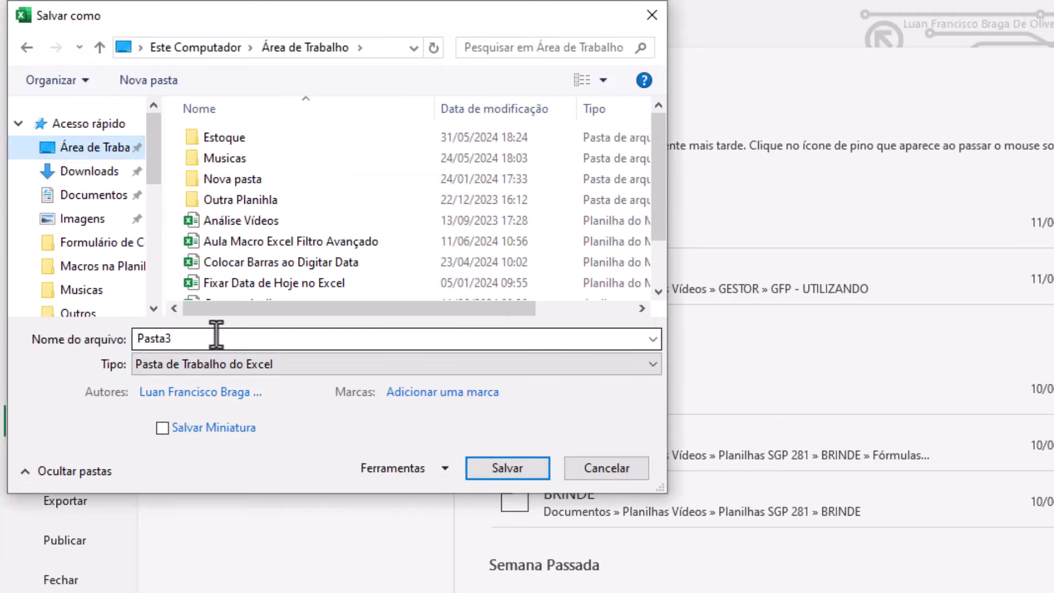
{"action": "left_click", "coordinate": [214, 339]}
{"action": "type", "text": "A"}
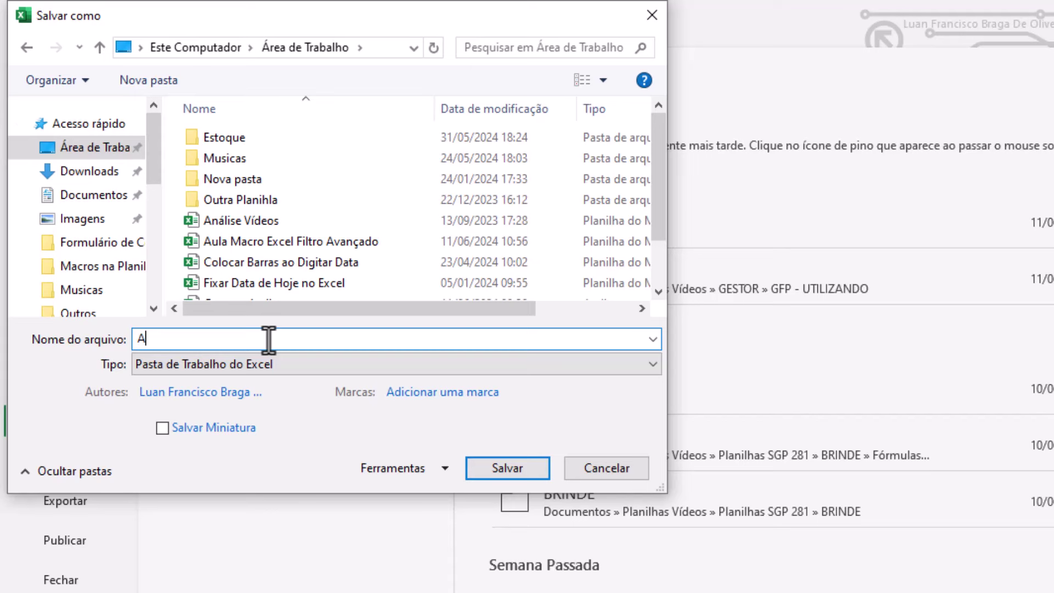
{"action": "type", "text": "ula"}
{"action": "left_click", "coordinate": [294, 367]}
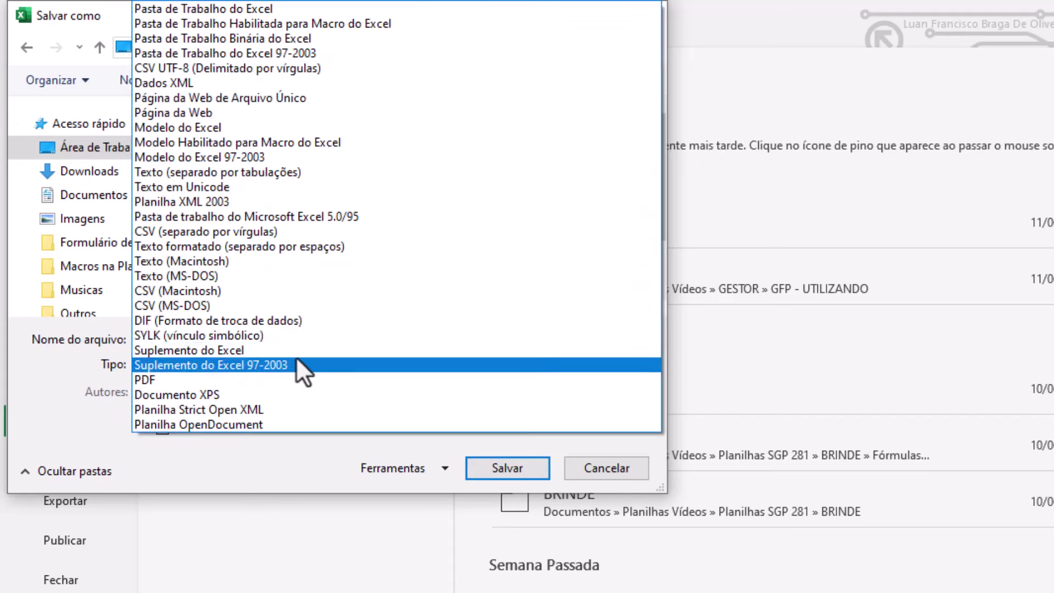
{"action": "left_click", "coordinate": [318, 23]}
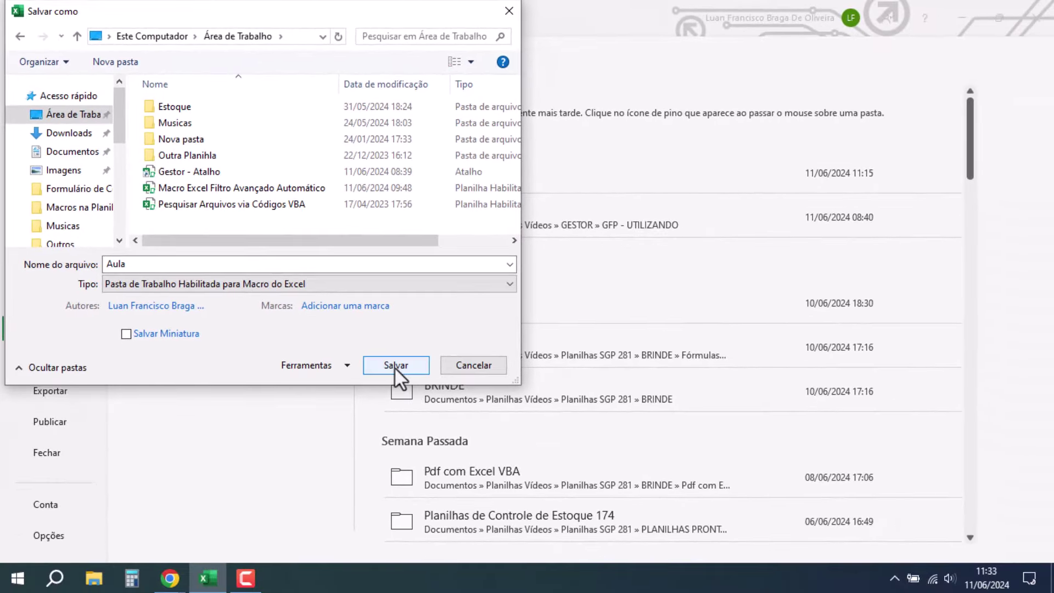
{"action": "left_click", "coordinate": [396, 367]}
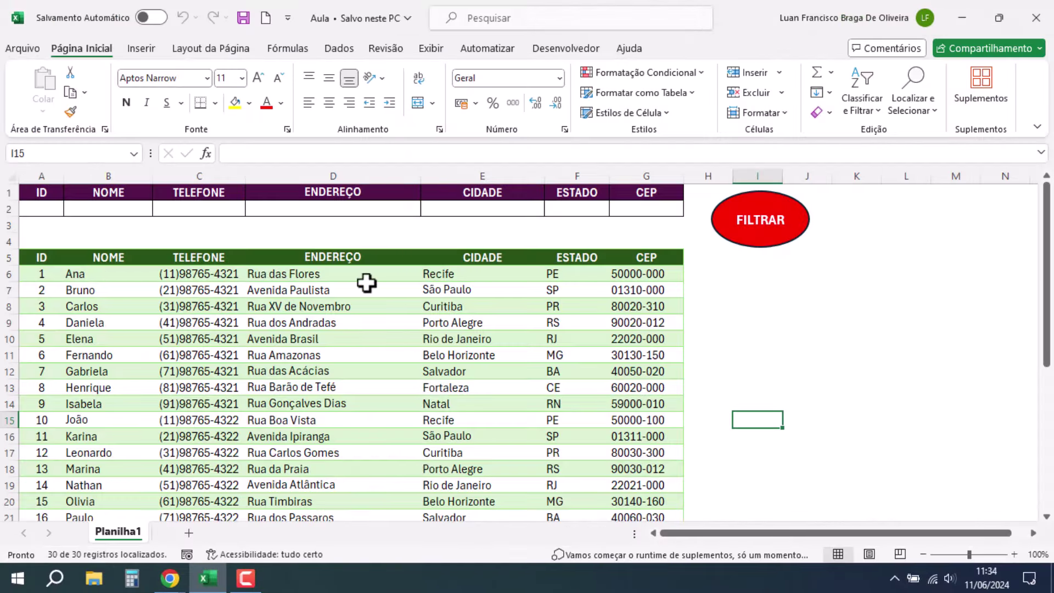